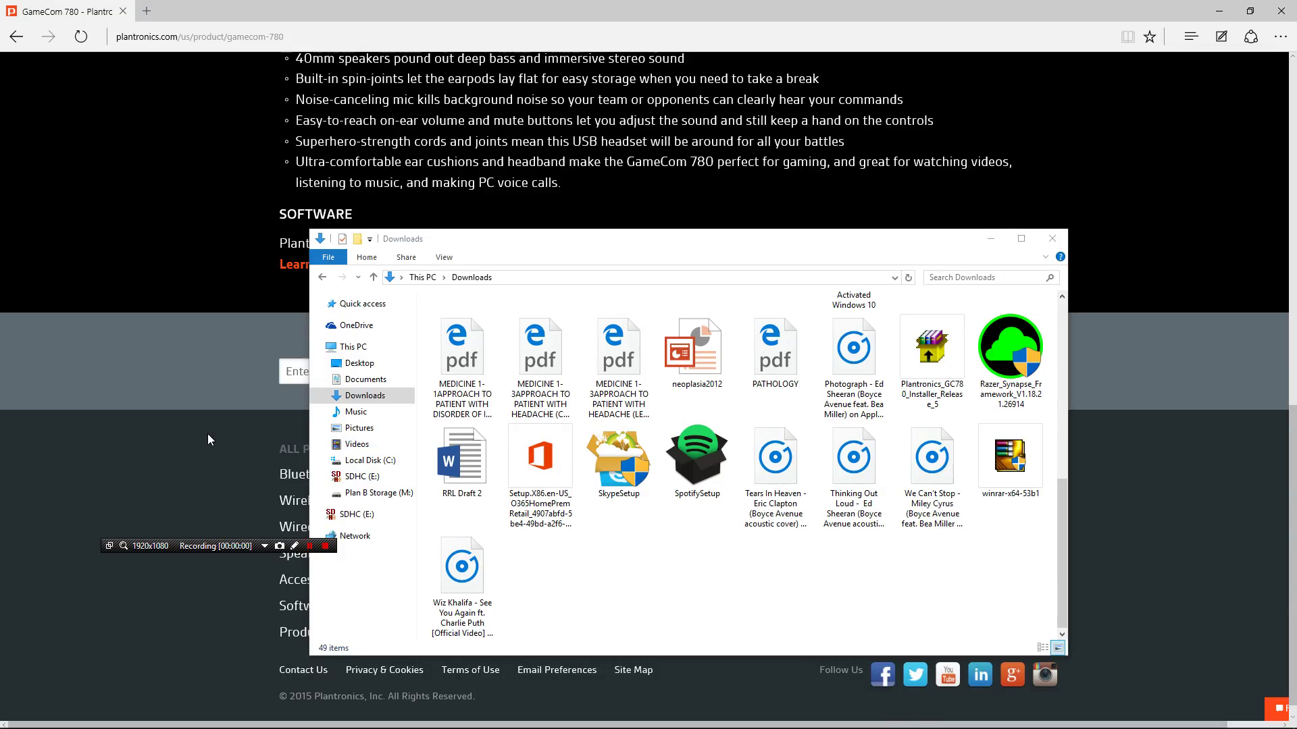
# - Go to the Overview section of the Plantronics GameCom 780 product page
pyautogui.scroll(15, 208, 434)
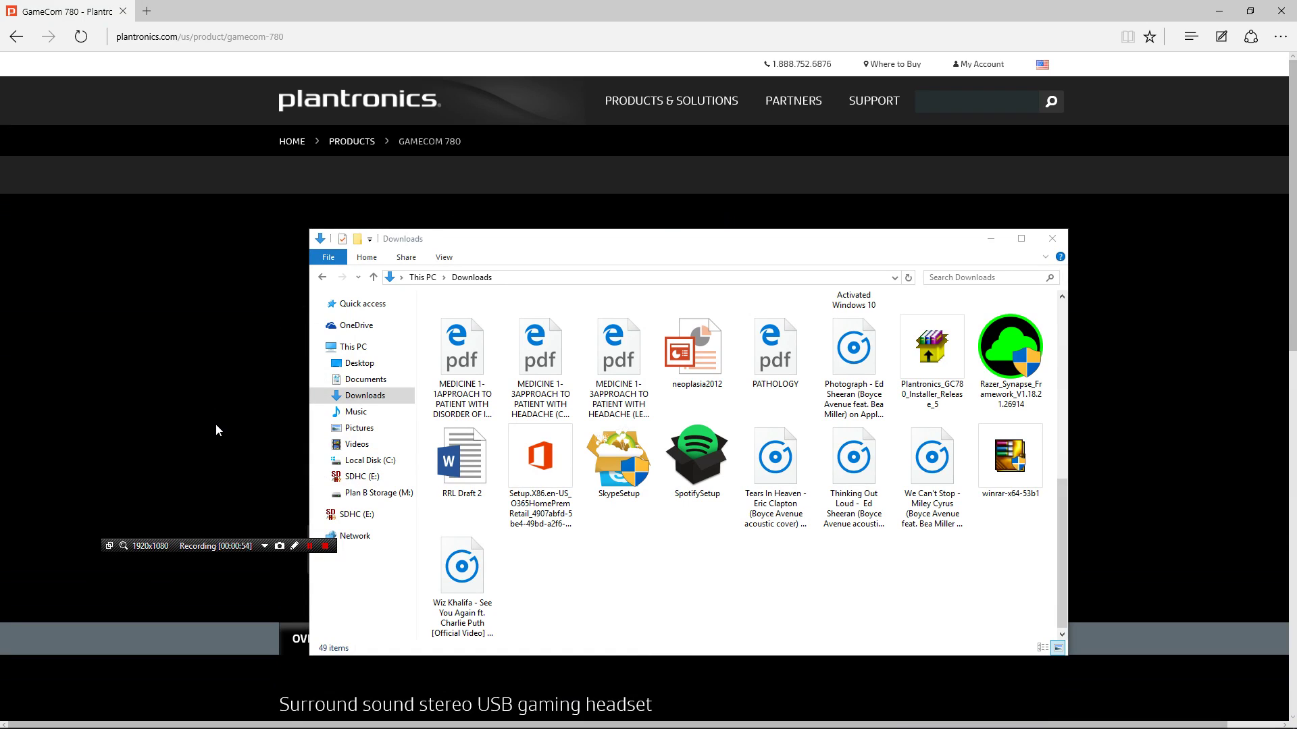
pyautogui.click(197, 36)
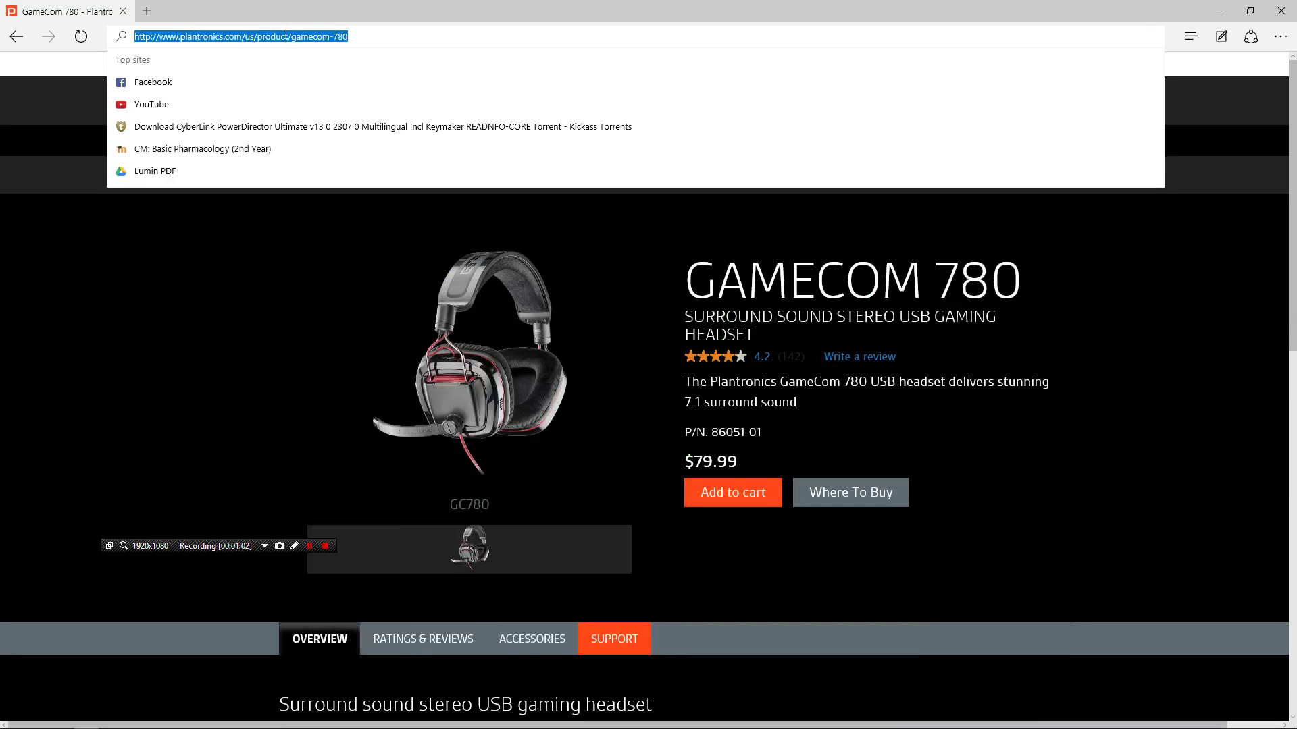
pyautogui.click(180, 339)
pyautogui.scroll(-5, 180, 338)
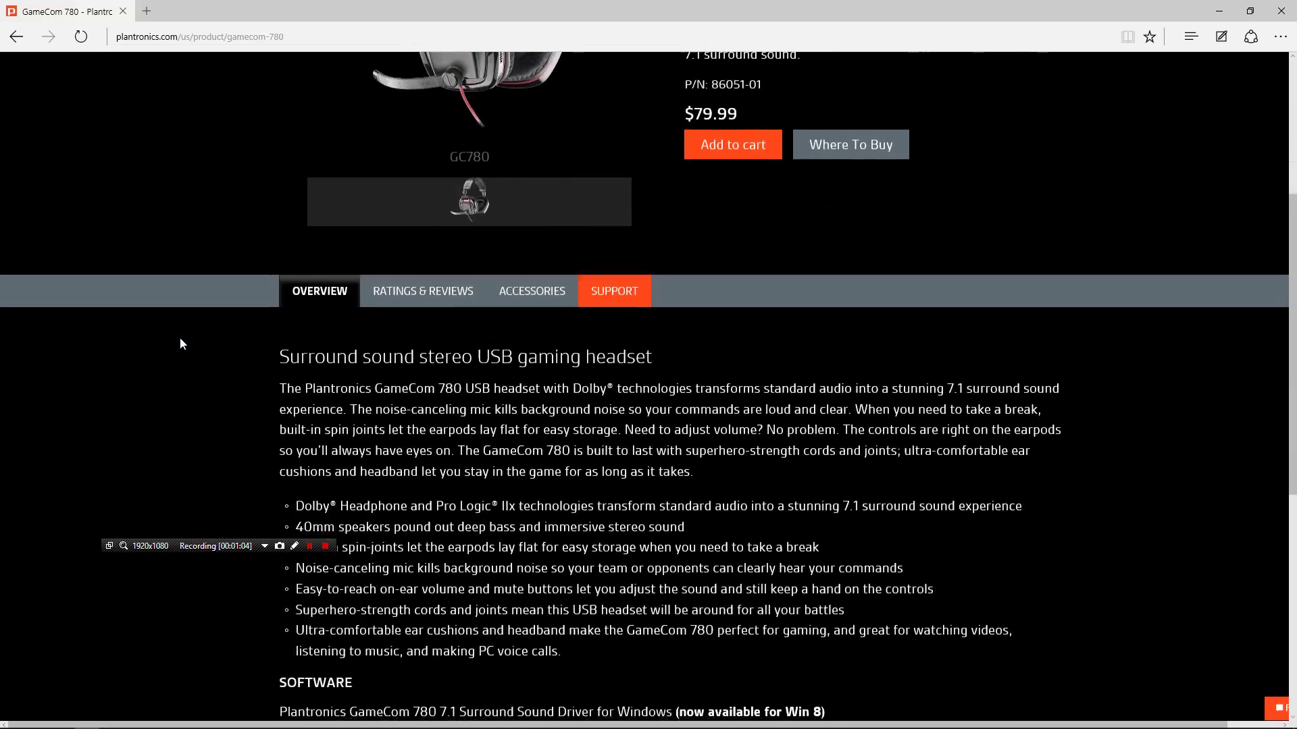
pyautogui.scroll(5, 180, 338)
pyautogui.scroll(-2, 586, 581)
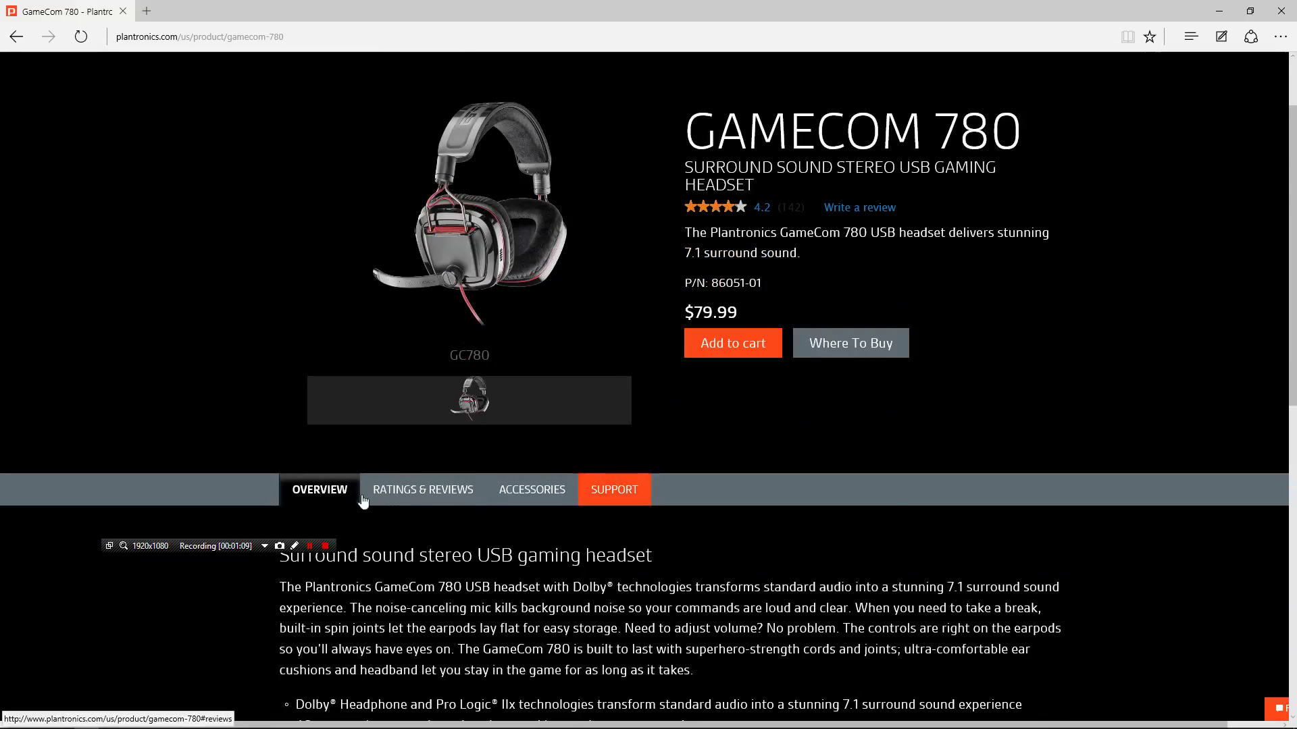
pyautogui.scroll(-4, 333, 273)
pyautogui.click(331, 190)
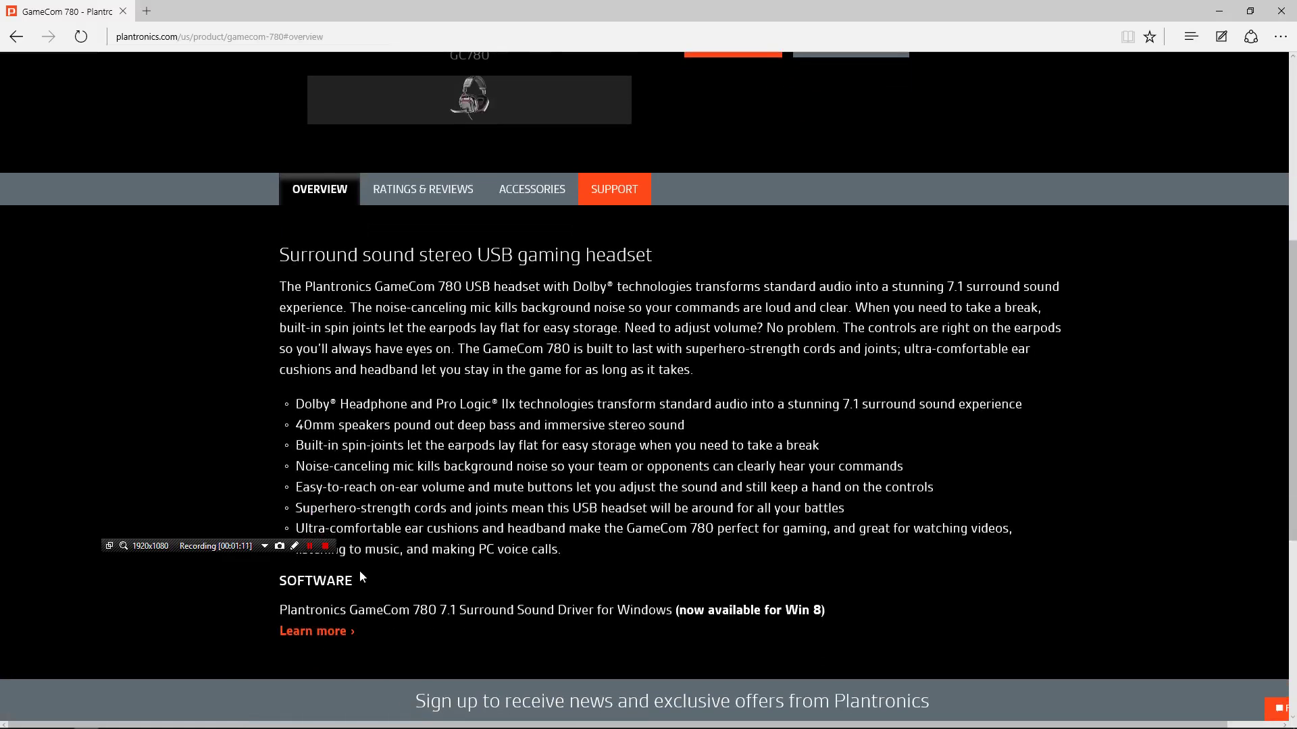
# - Open the GameCom 780 7.1 Surround Sound Driver page and review its Windows 8/8.1 release note
pyautogui.moveTo(280, 611); pyautogui.dragTo(851, 615)
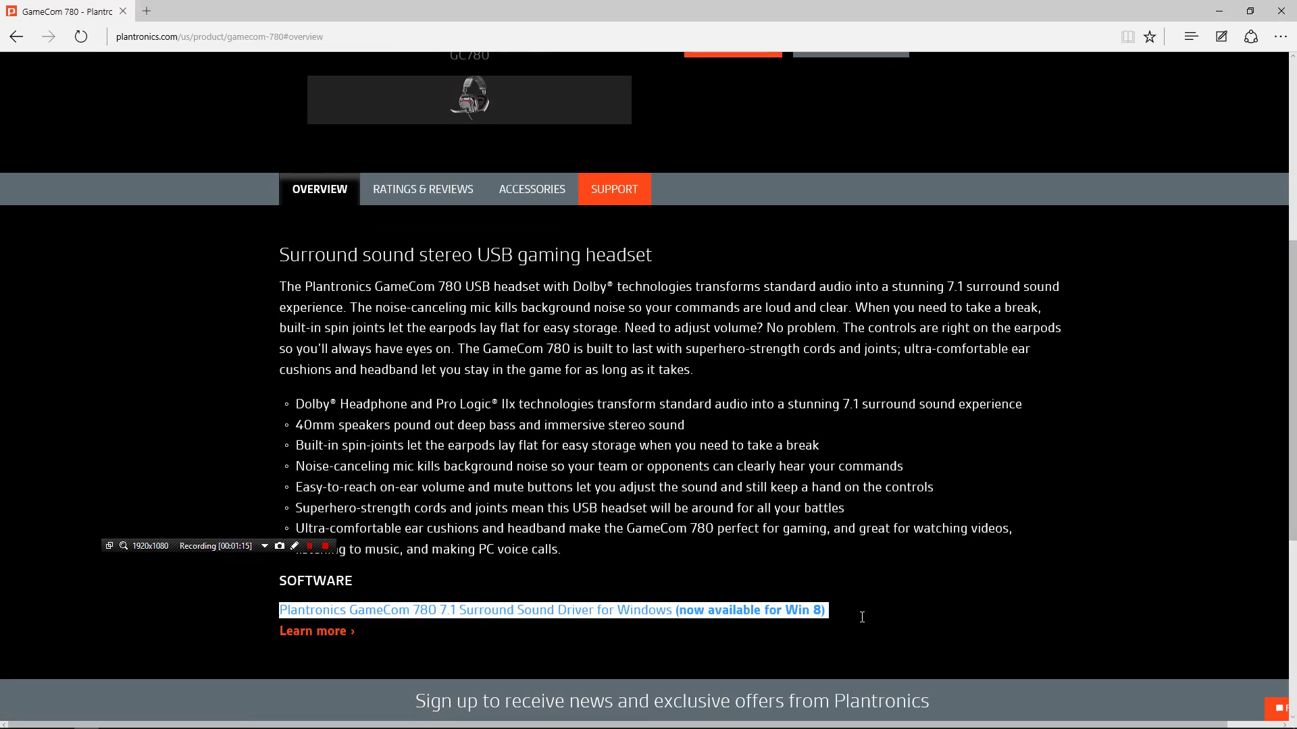
pyautogui.click(775, 609)
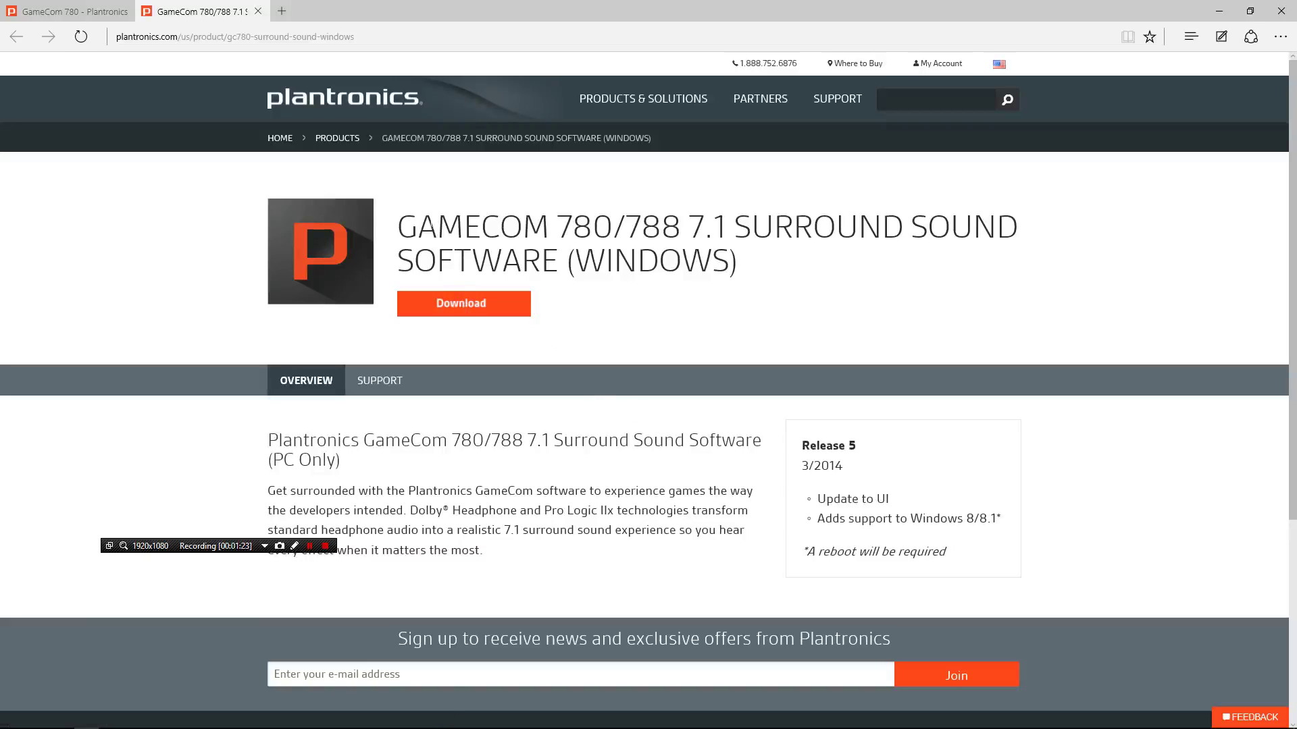
pyautogui.moveTo(396, 227); pyautogui.dragTo(728, 228)
pyautogui.click(727, 228)
pyautogui.moveTo(909, 519); pyautogui.dragTo(997, 518)
pyautogui.click(997, 519)
pyautogui.moveTo(135, 722)
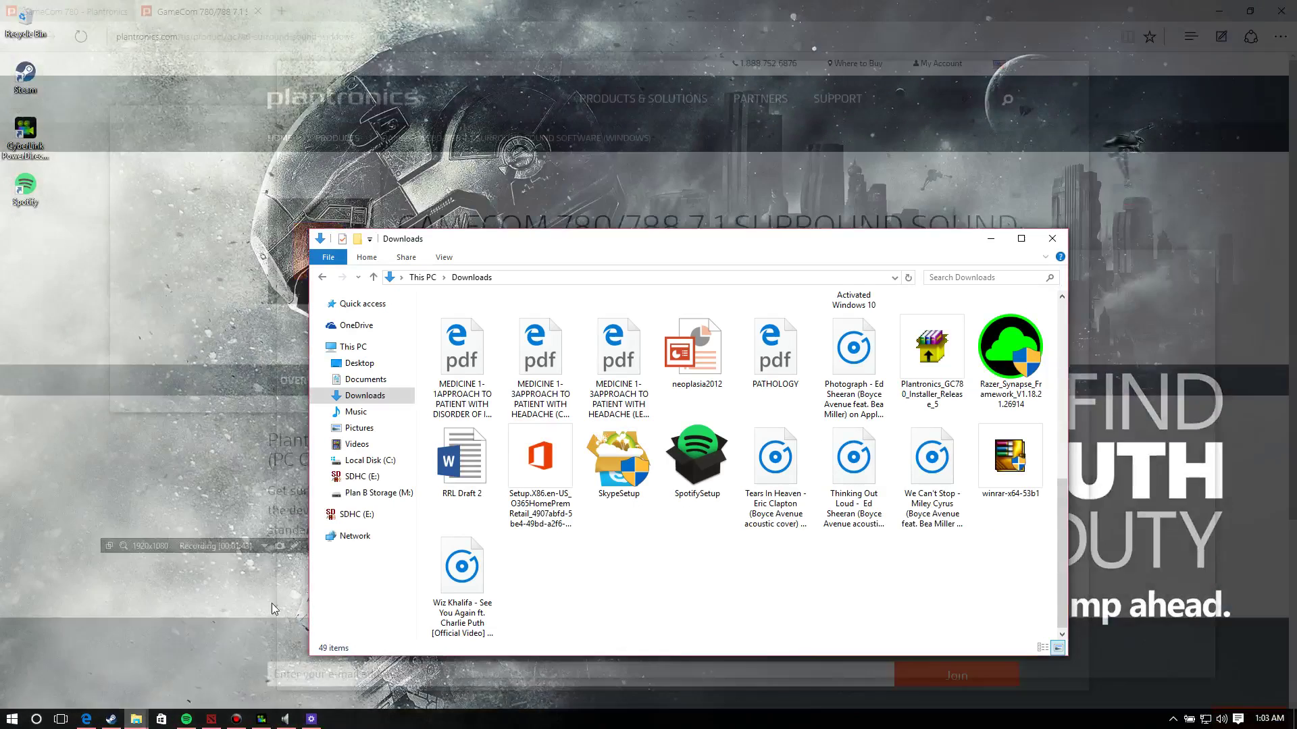
# - Navigate from Downloads to C:\Program Files (x86)\Plantronics\GC780Installer
pyautogui.click(274, 608)
pyautogui.click(931, 335)
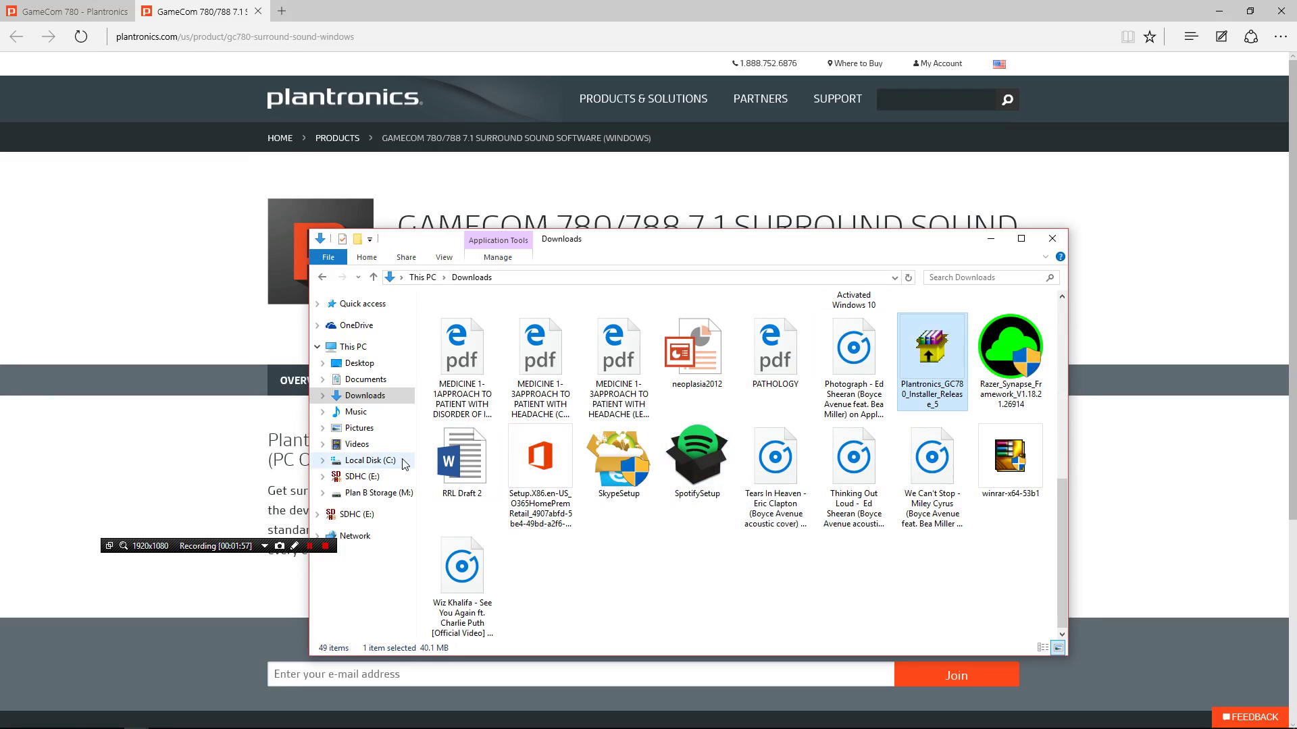
pyautogui.click(370, 461)
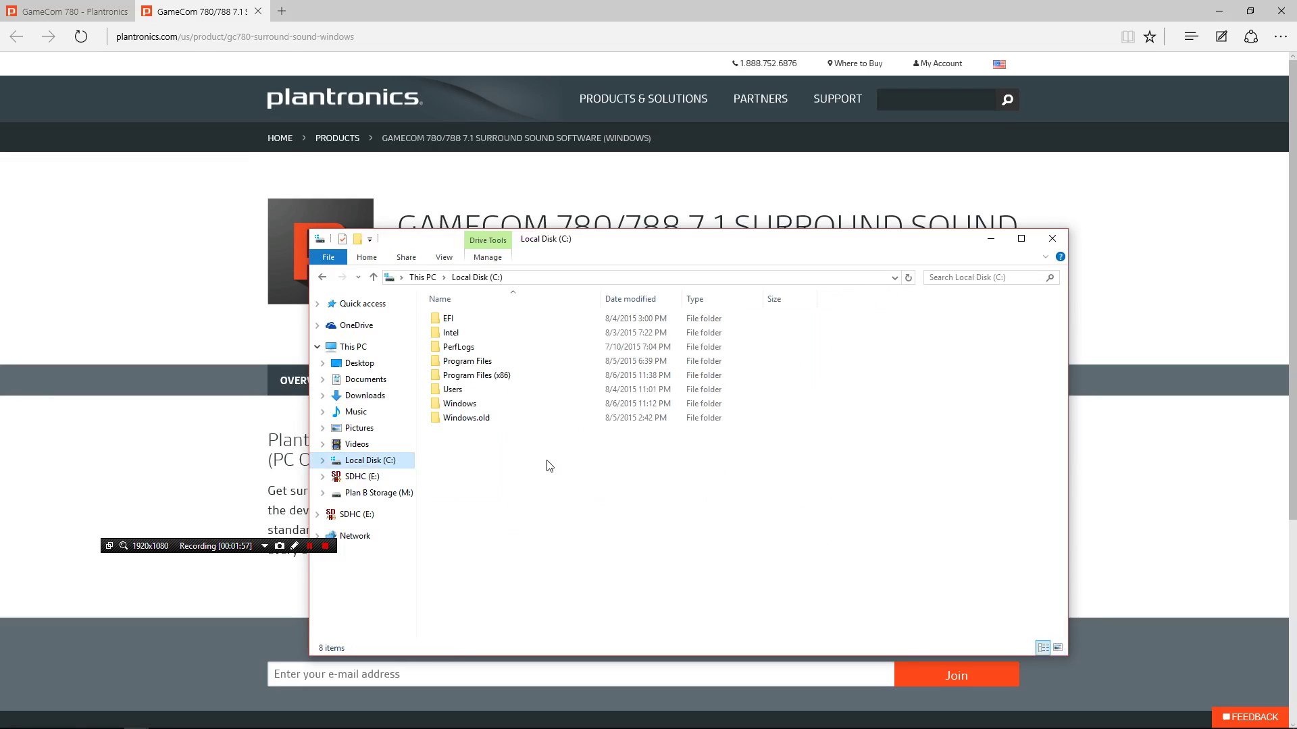
pyautogui.doubleClick(495, 376)
pyautogui.scroll(-5, 472, 486)
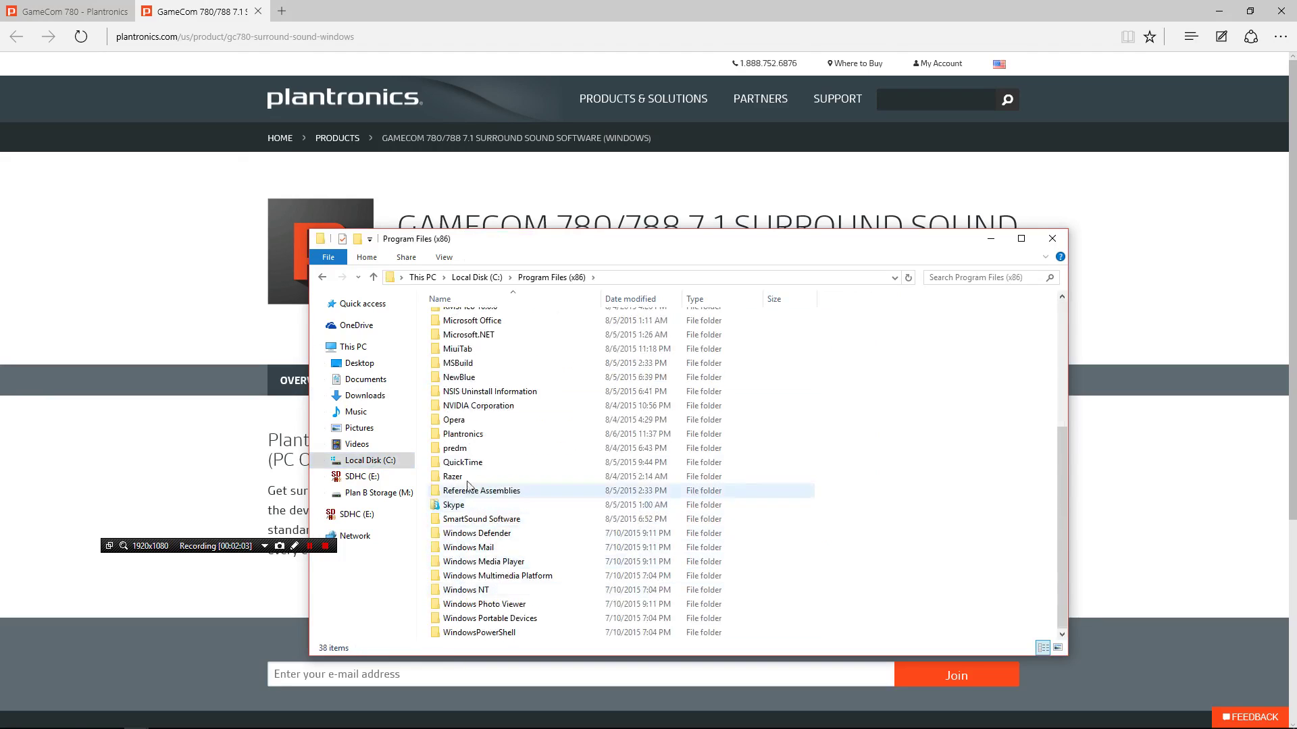
pyautogui.doubleClick(472, 434)
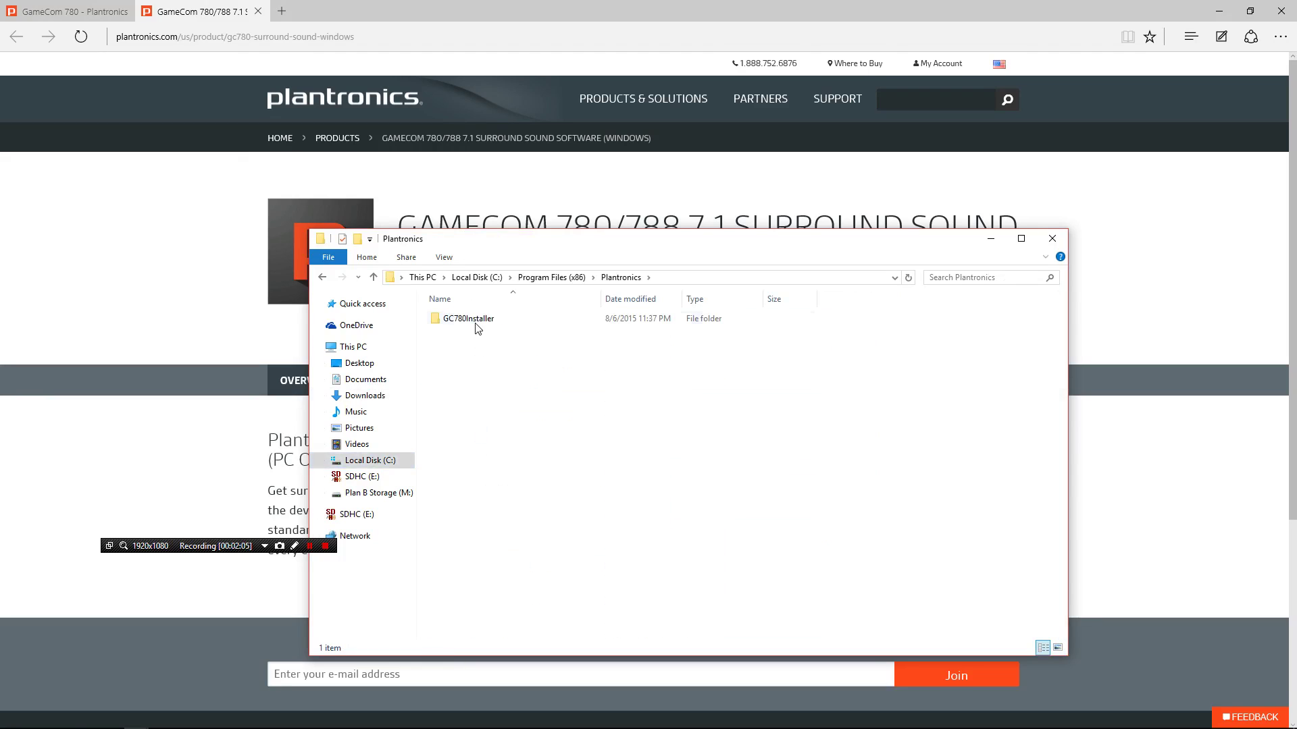
pyautogui.doubleClick(473, 319)
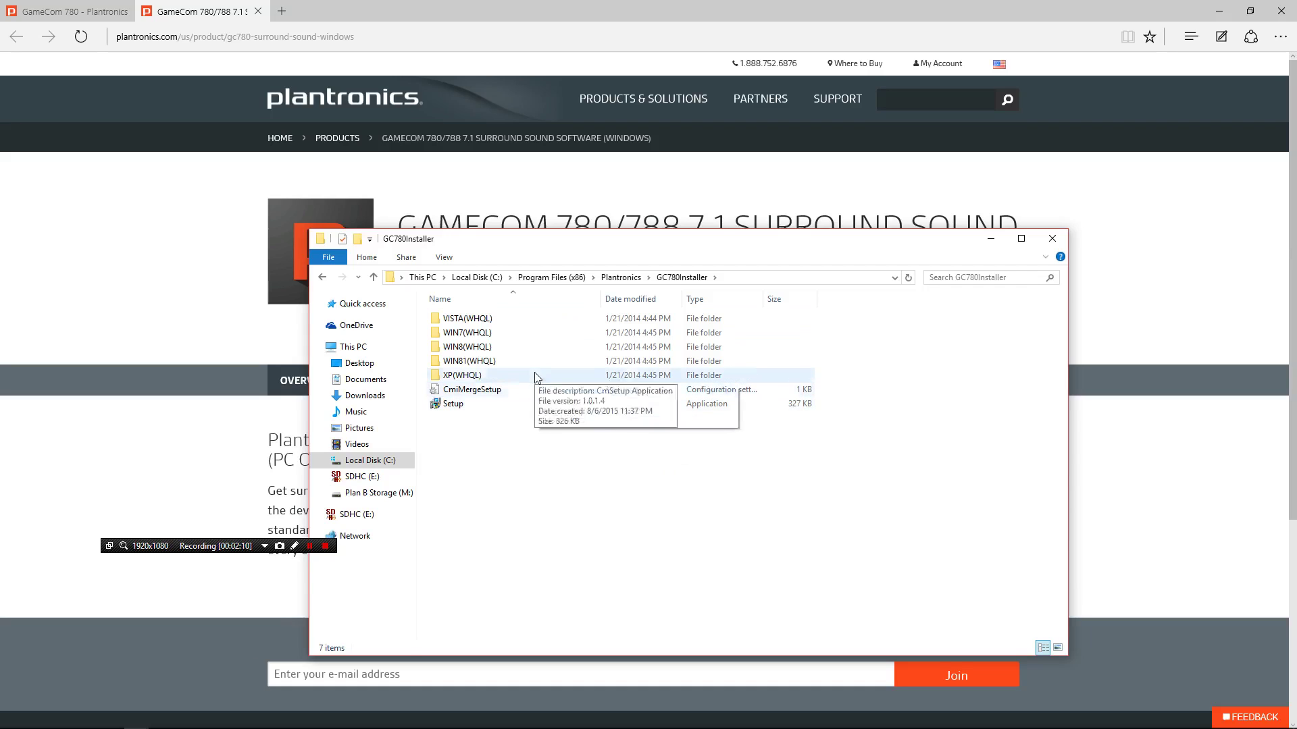
# - Look over the WIN8(WHQL) and VISTA(WHQL) driver folders in GC780Installer
pyautogui.click(536, 348)
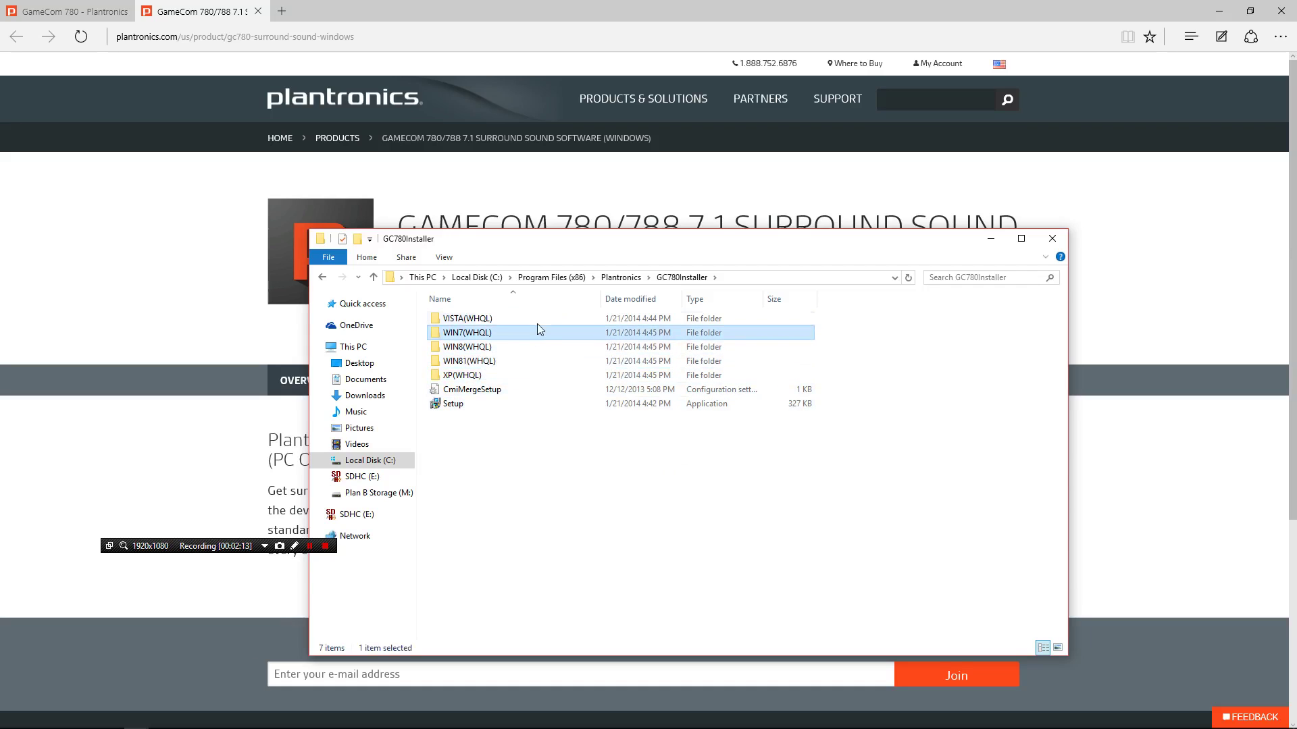
pyautogui.click(536, 319)
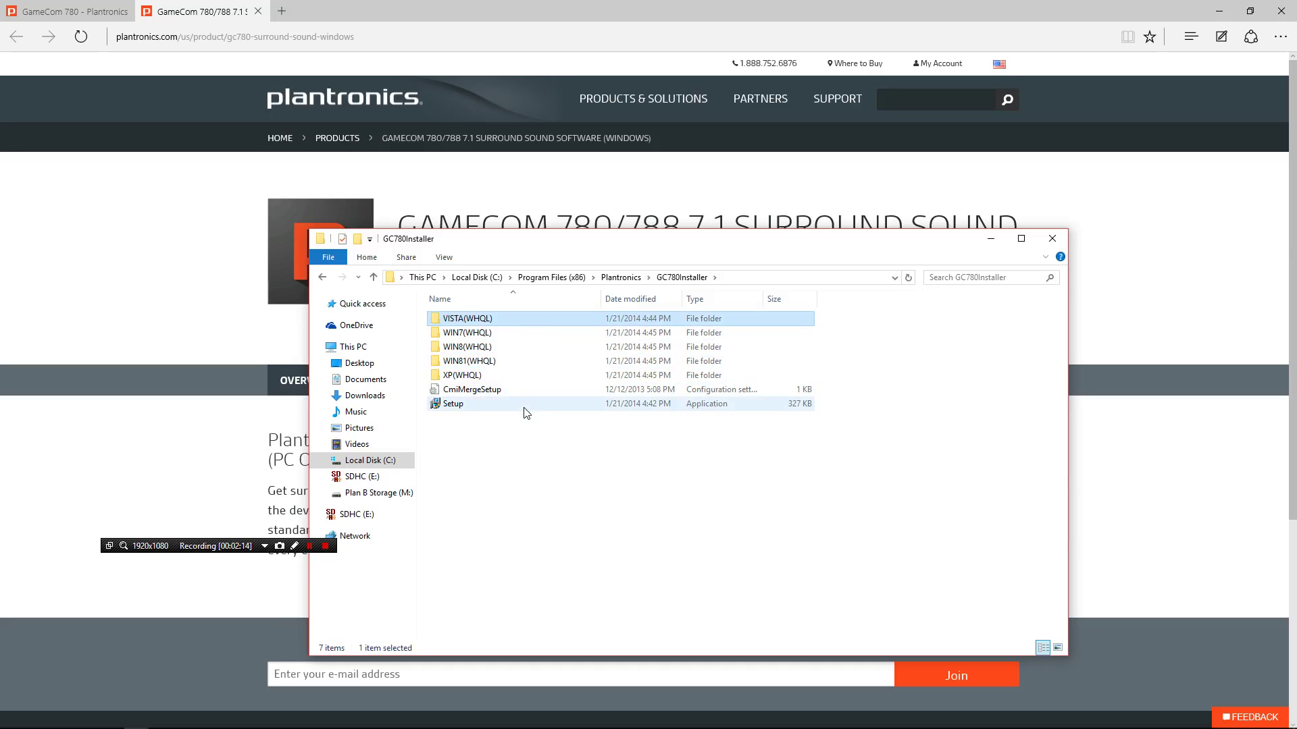
pyautogui.click(518, 434)
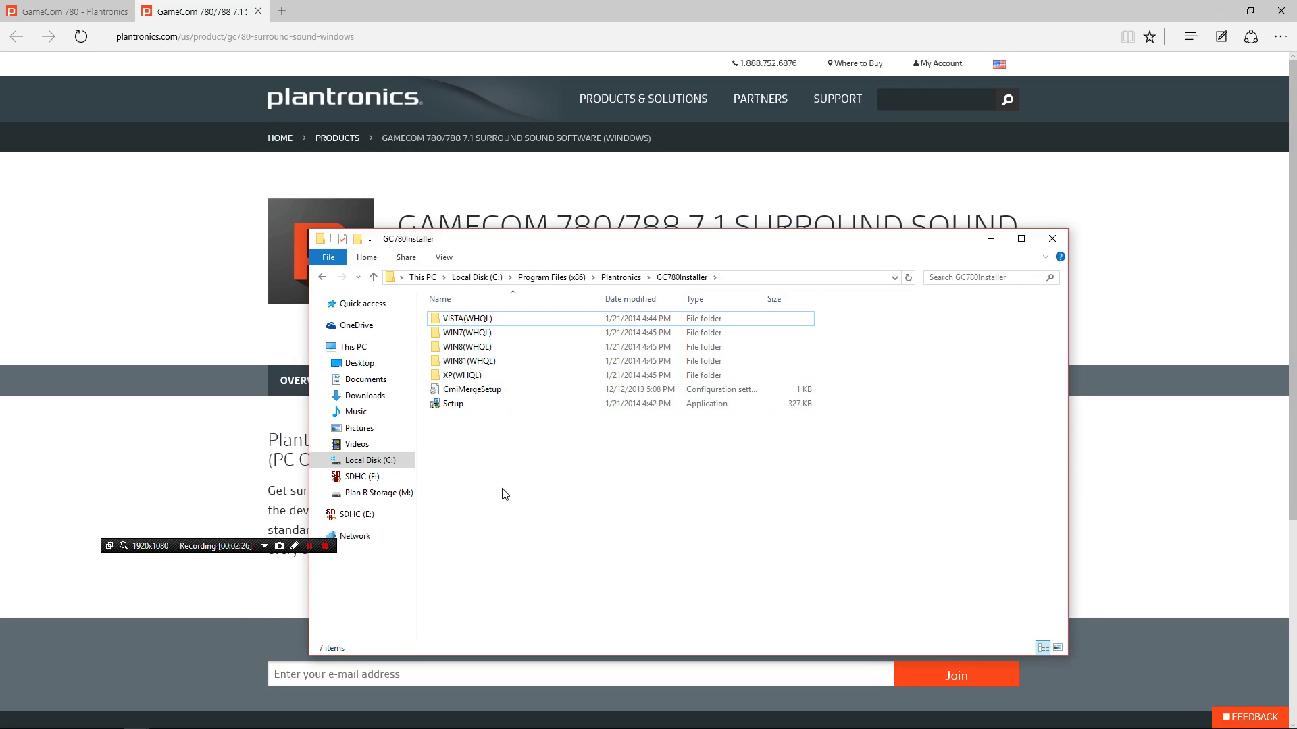
# - Launch Device Manager from the Start button's power-user quick links
pyautogui.moveTo(297, 727)
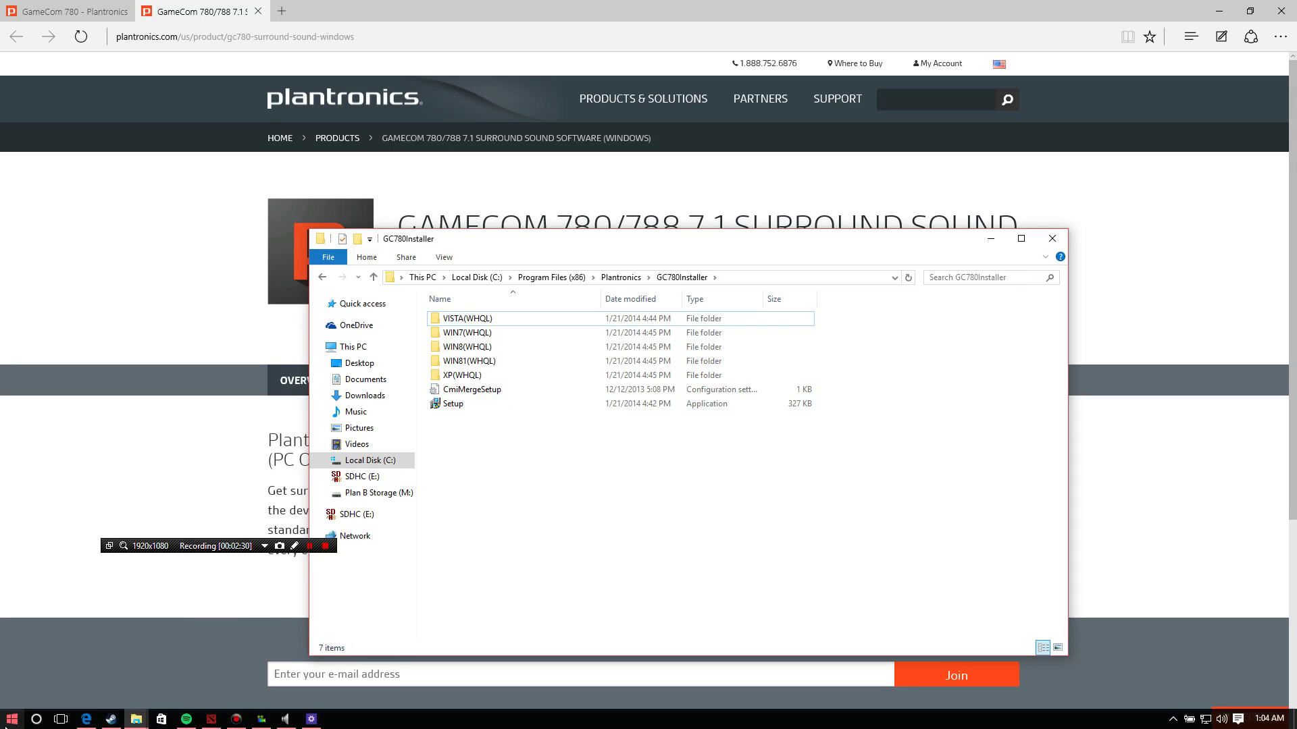
pyautogui.rightClick(10, 723)
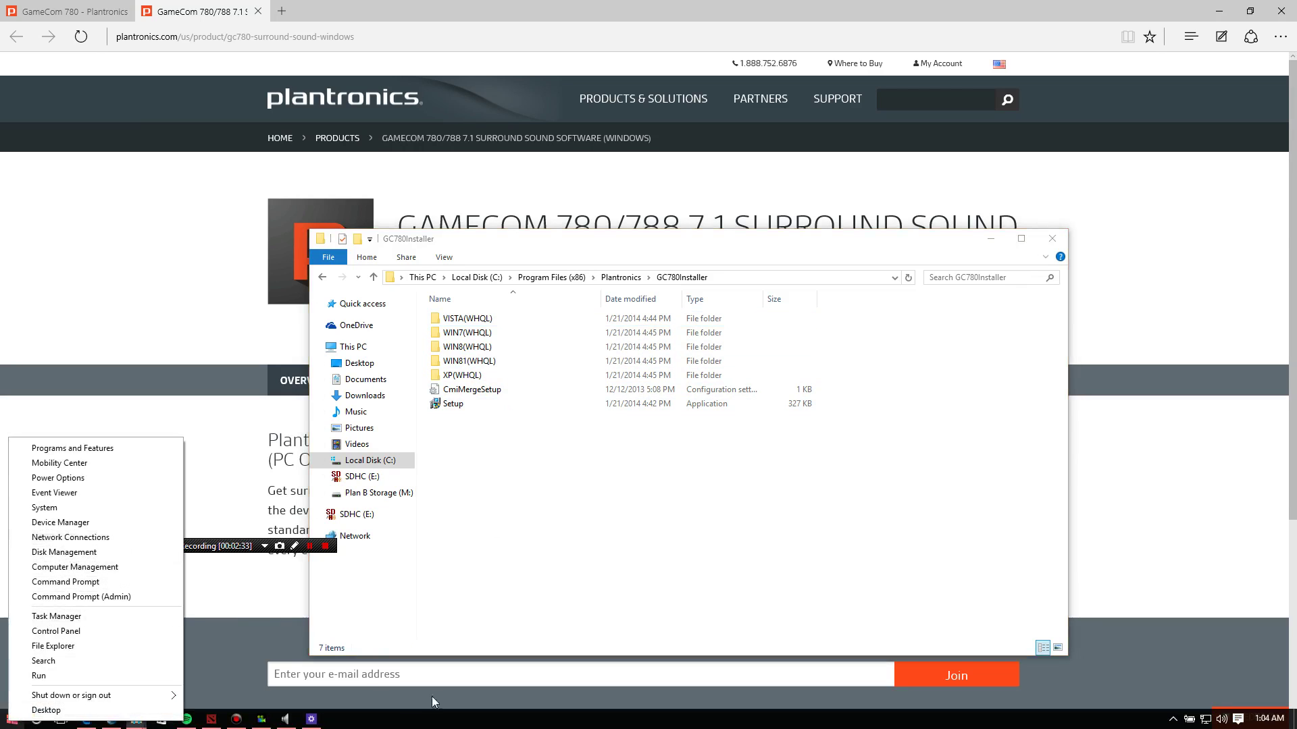
pyautogui.click(437, 727)
pyautogui.click(11, 720)
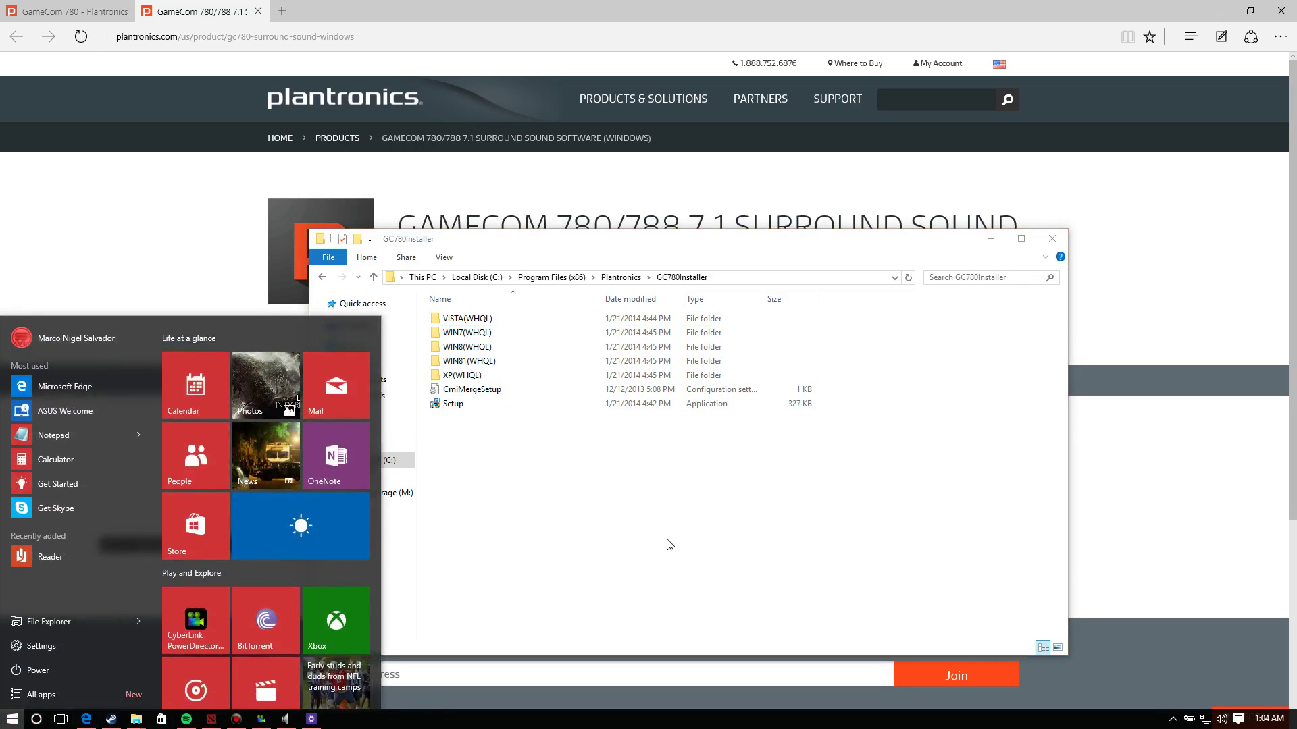
pyautogui.click(382, 595)
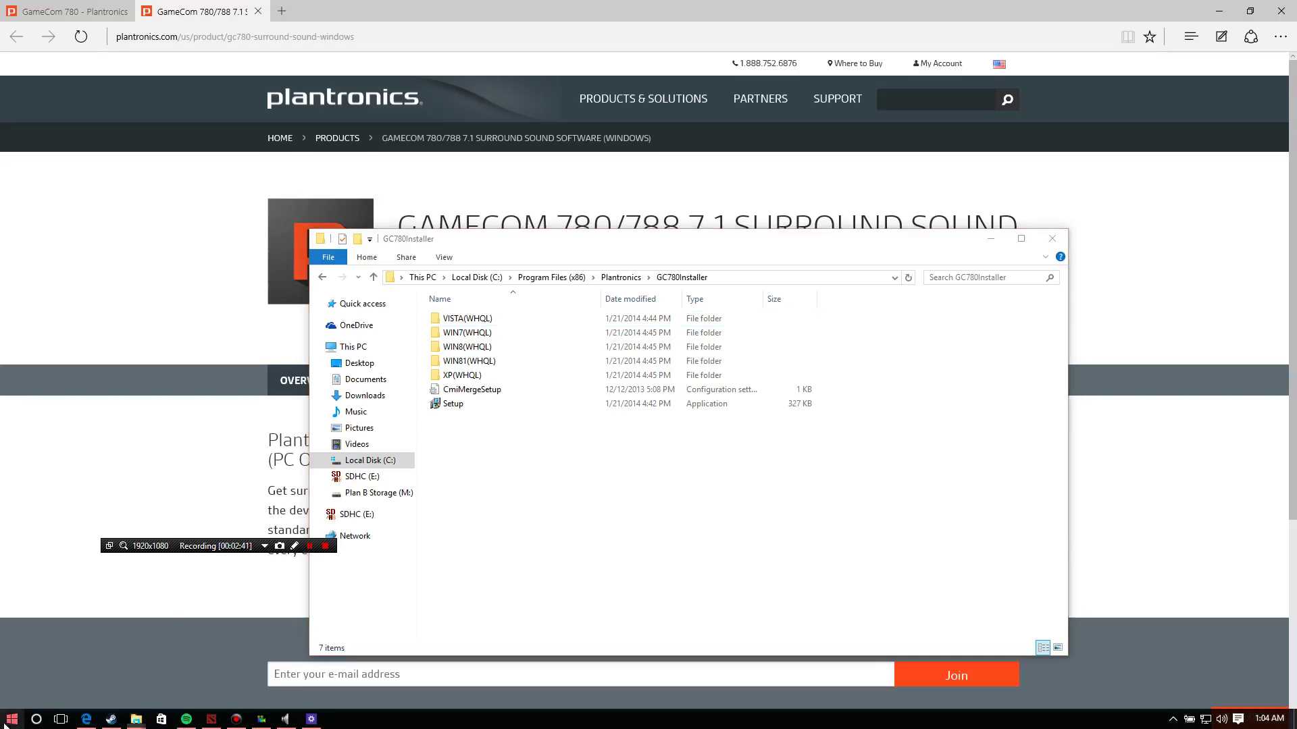
pyautogui.rightClick(11, 720)
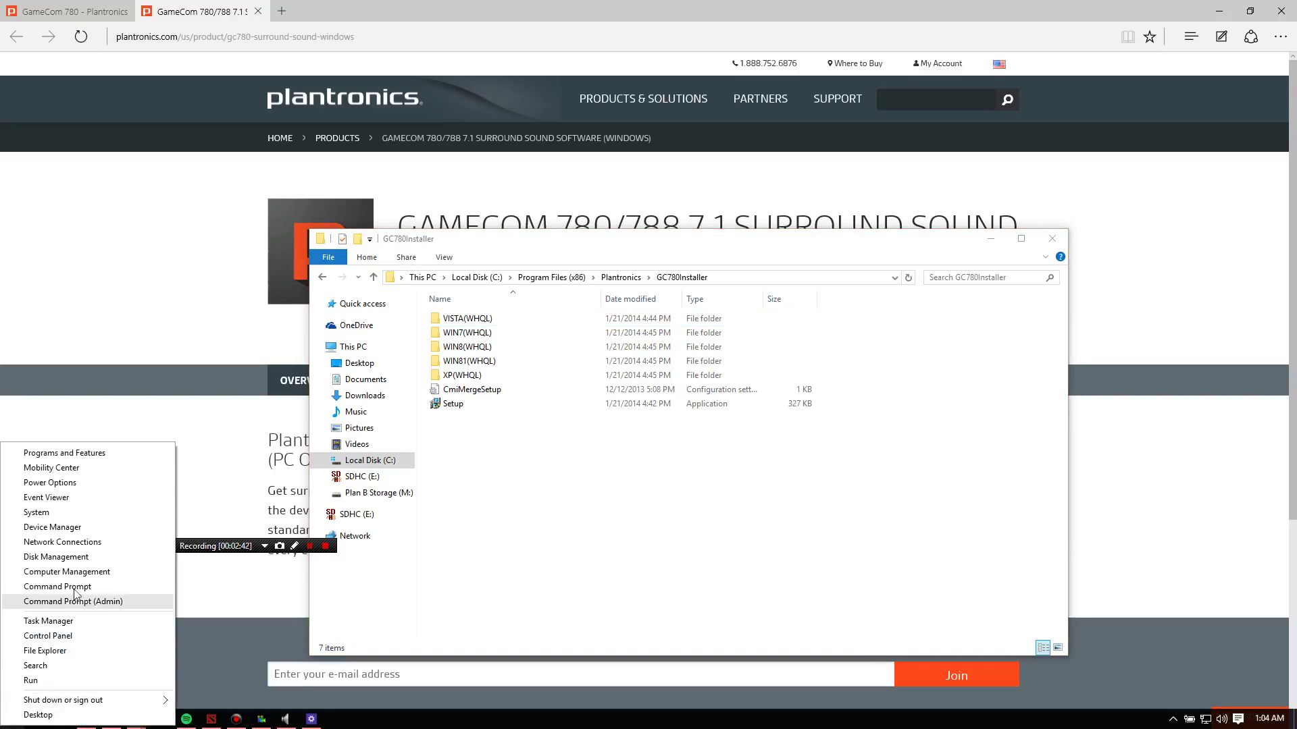
pyautogui.click(91, 534)
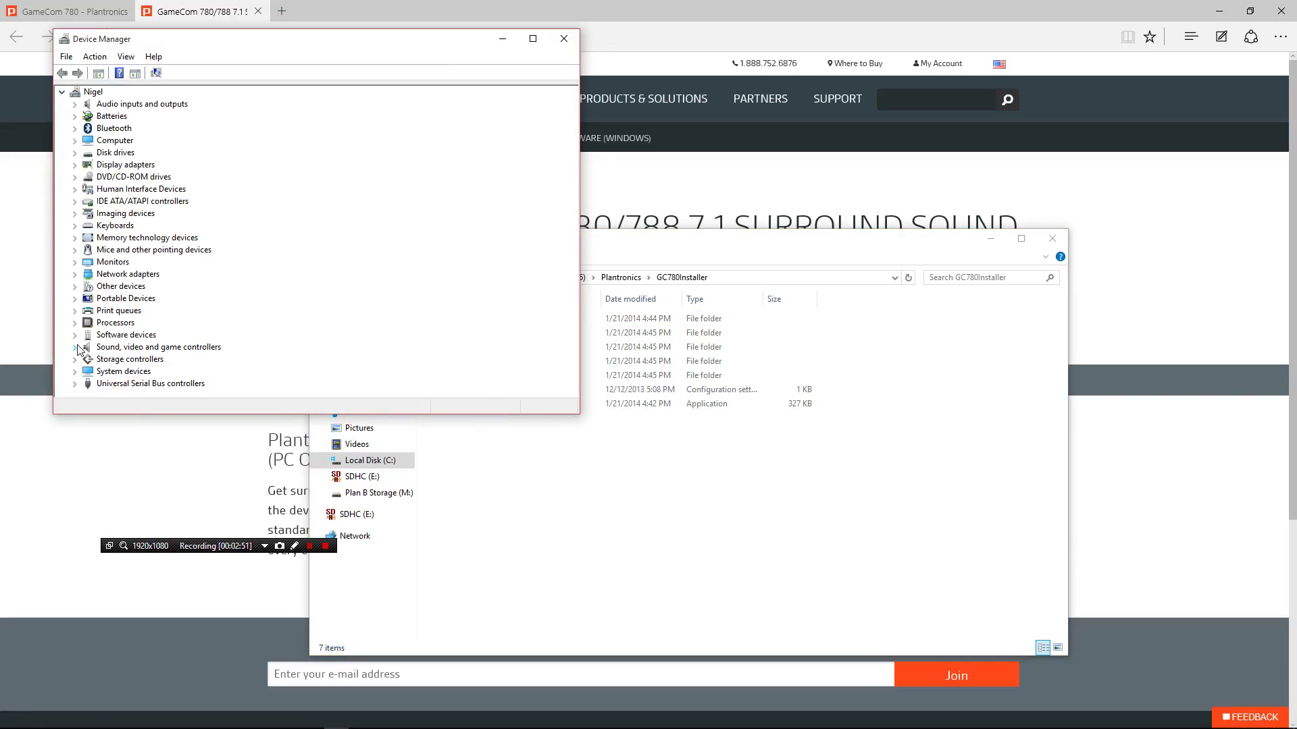
# - Expand Sound, video and game controllers, select Plantronics GameCom 780, and centre the window
pyautogui.click(77, 349)
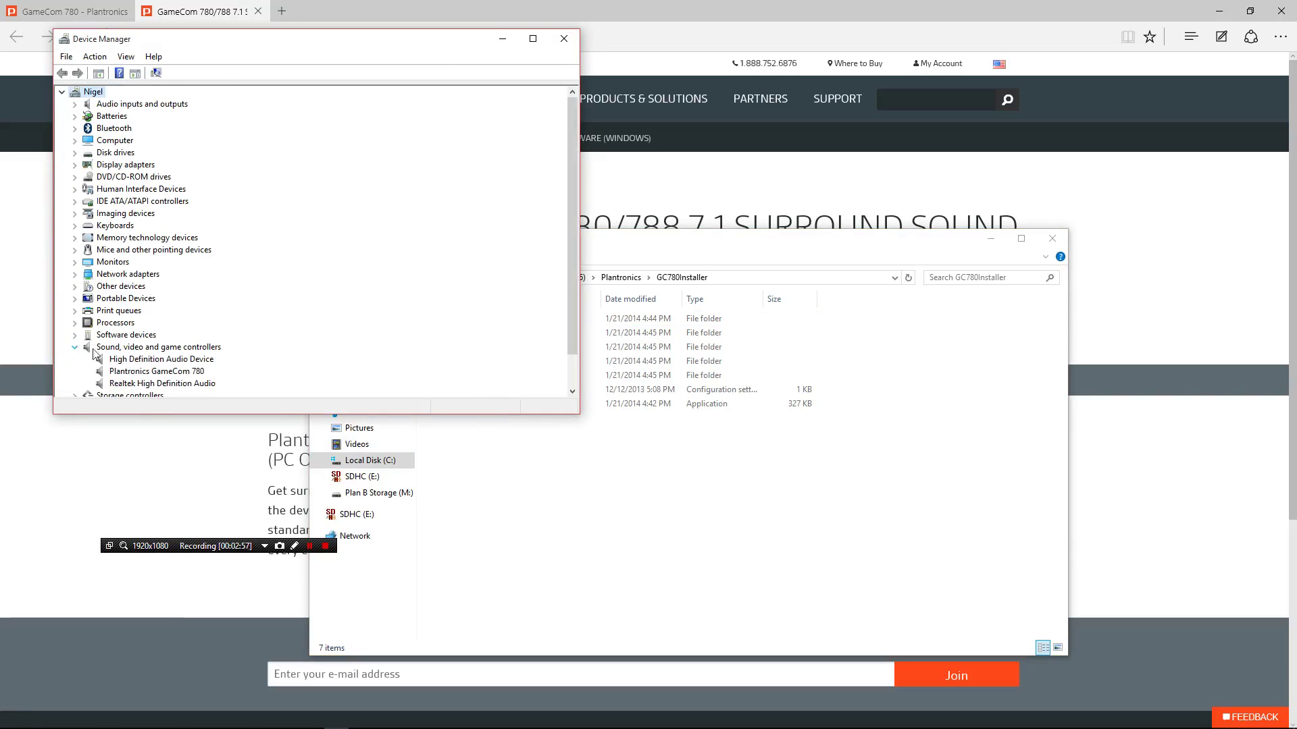
pyautogui.click(138, 372)
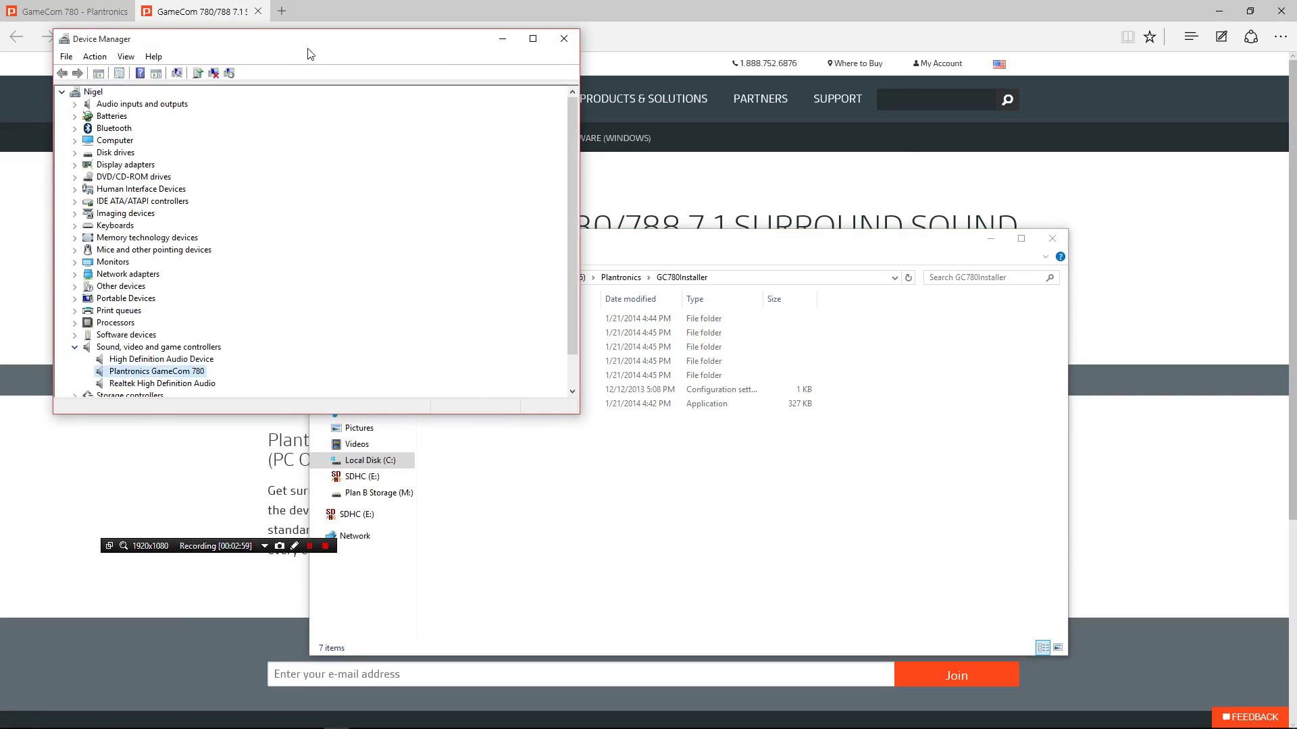
pyautogui.moveTo(308, 46); pyautogui.dragTo(627, 132)
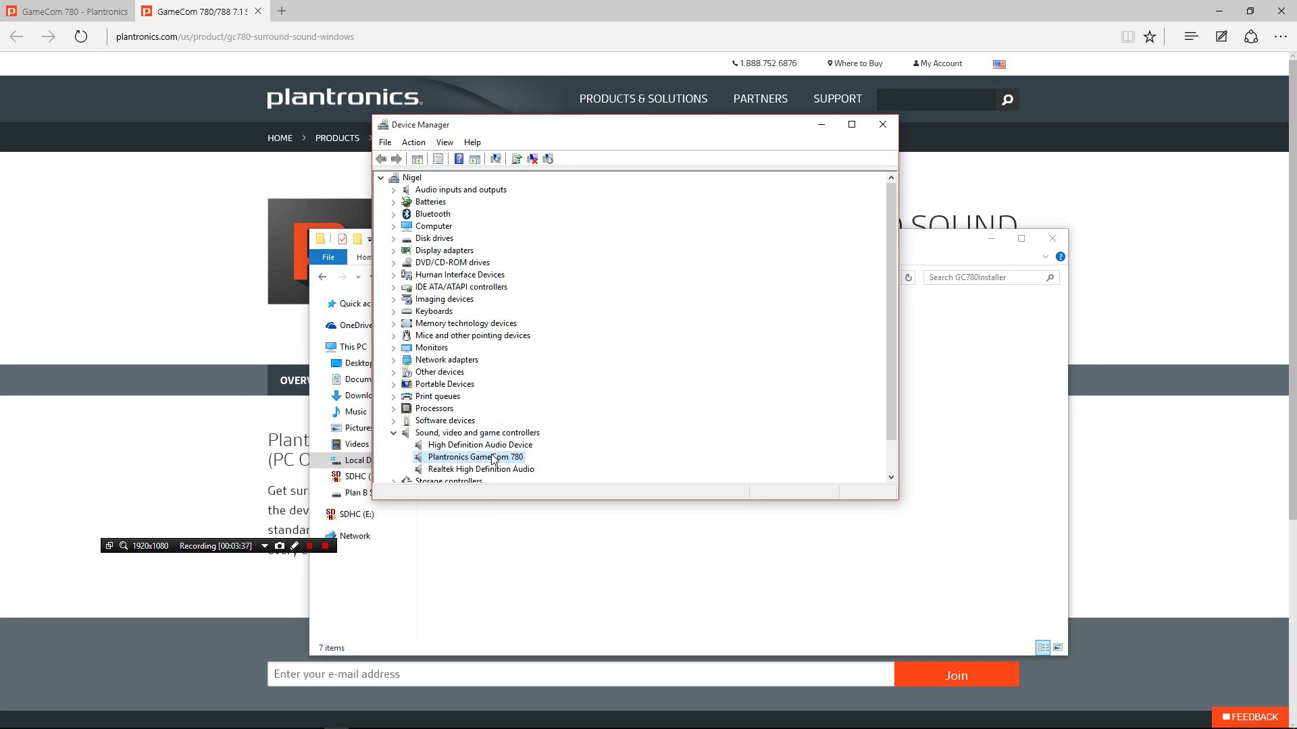
# - Confirm GameCom 780 driver version 8.1.8.2164 in its Driver properties, then choose Update Driver
pyautogui.rightClick(447, 458)
pyautogui.click(480, 531)
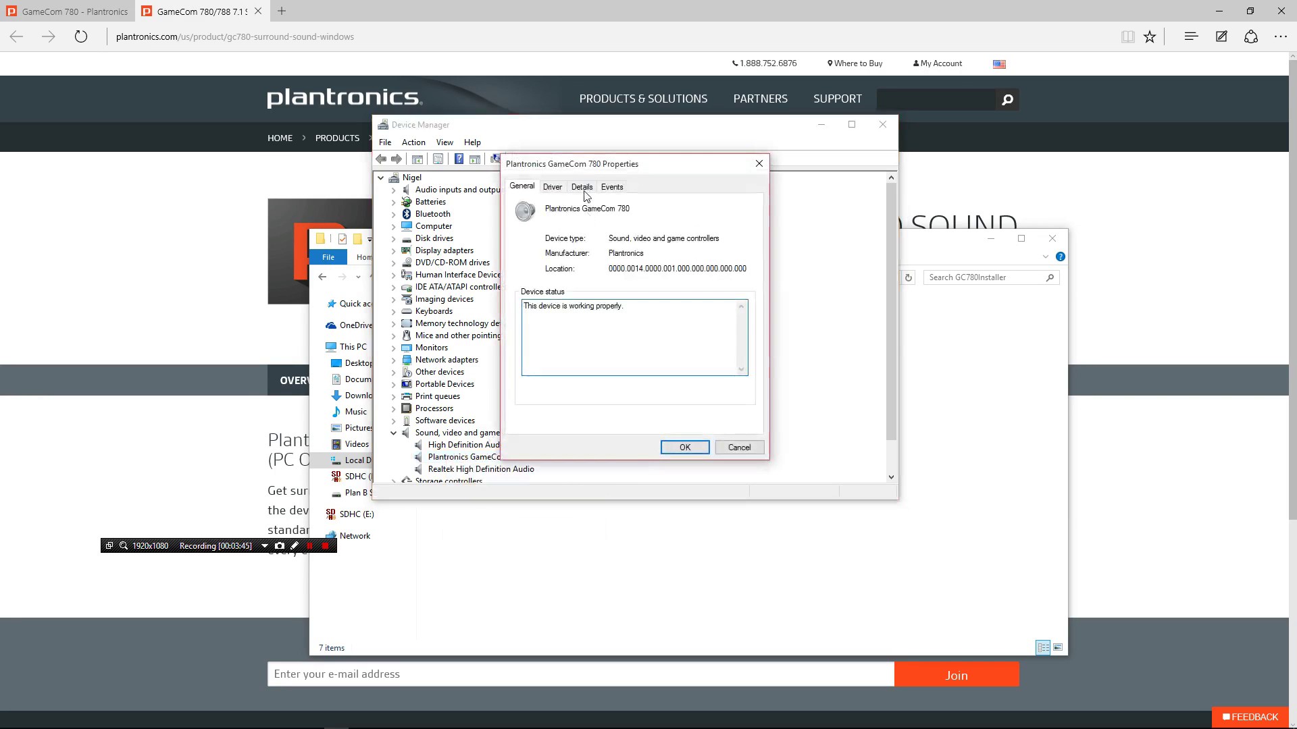
pyautogui.click(552, 187)
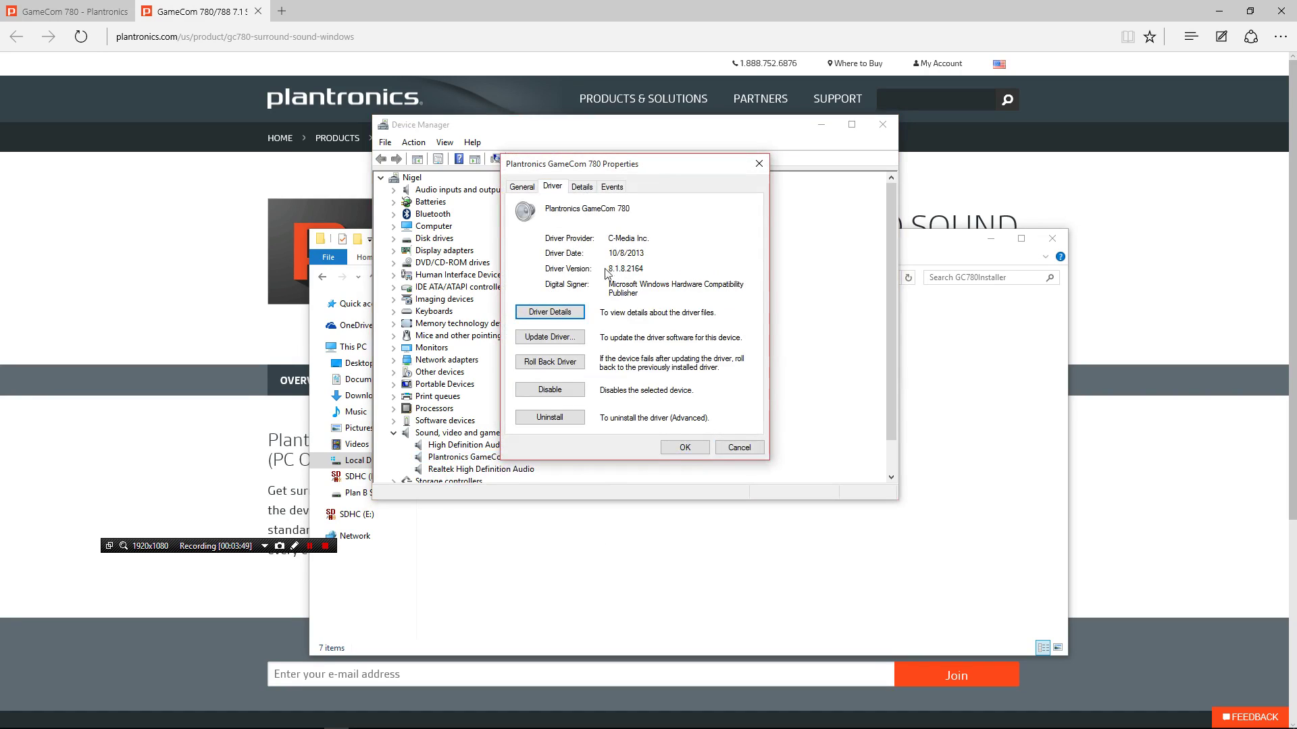
pyautogui.moveTo(609, 269); pyautogui.dragTo(644, 268)
pyautogui.click(628, 268)
pyautogui.doubleClick(622, 268)
pyautogui.click(614, 268)
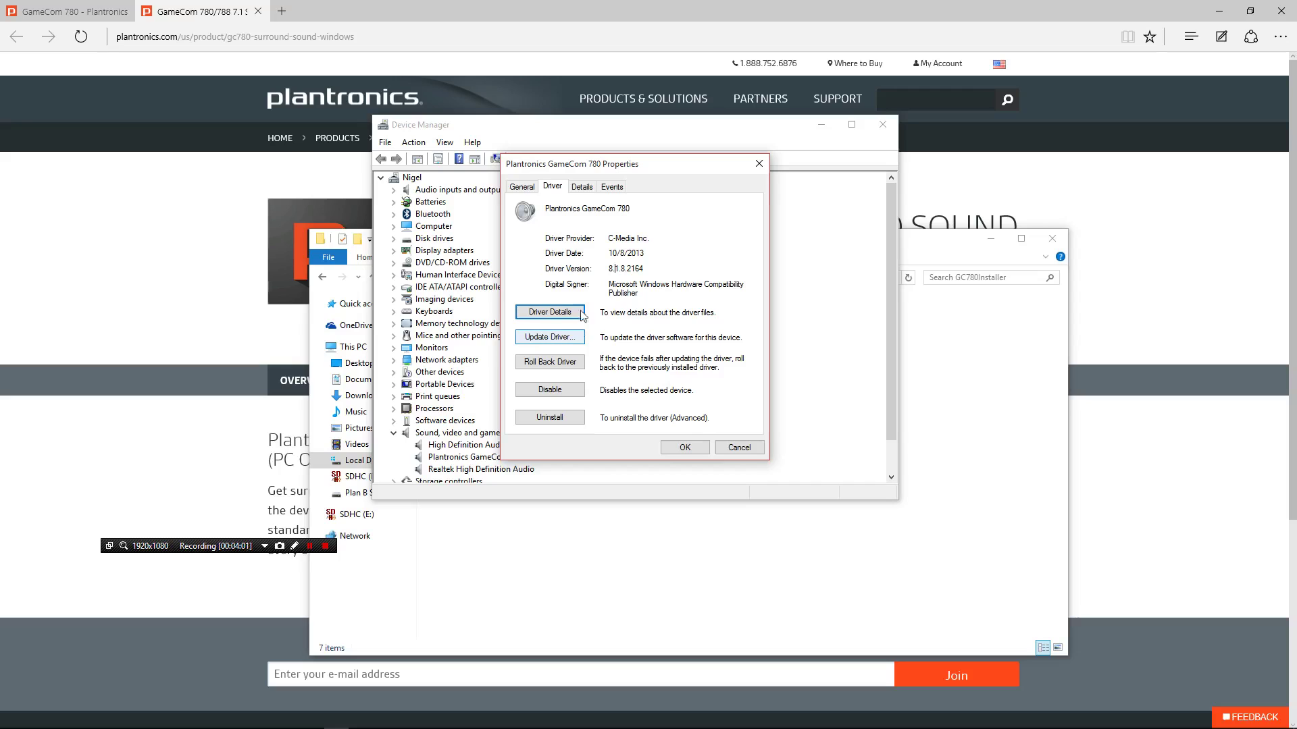
pyautogui.click(550, 336)
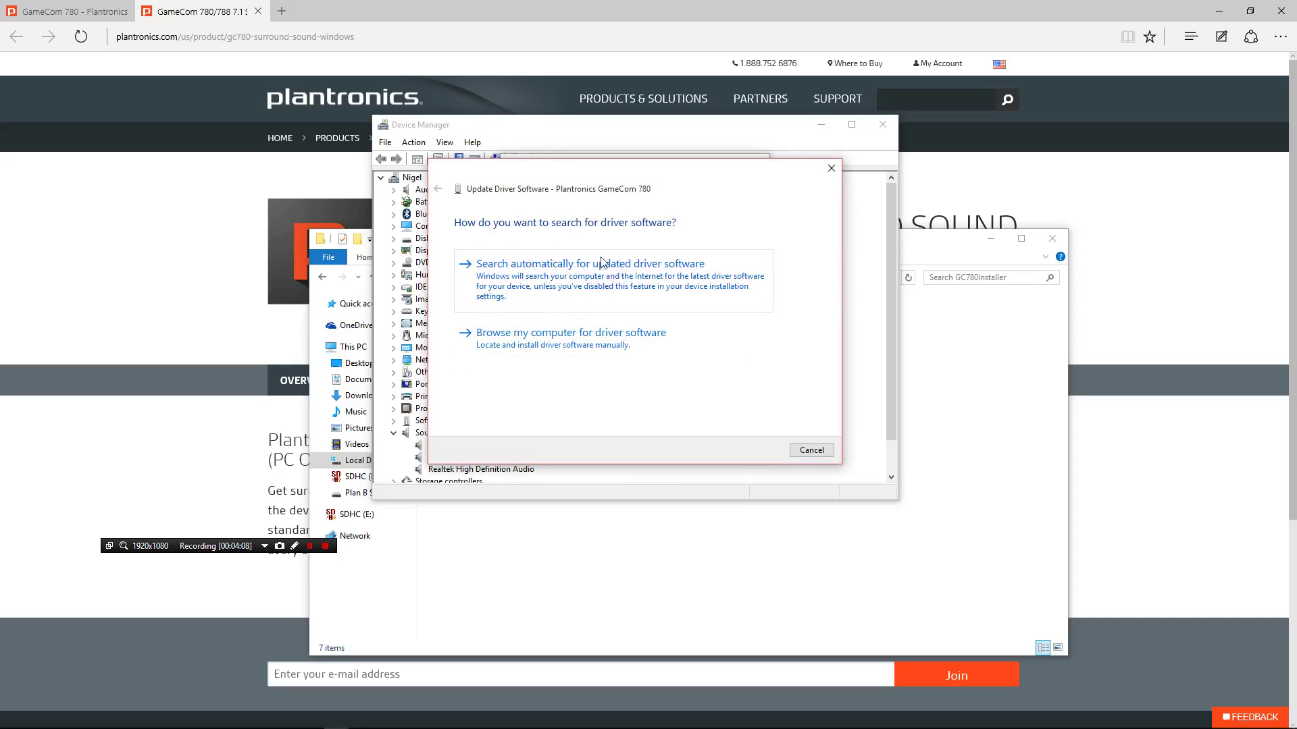
# - Browse for driver software manually, setting the path to end in \GC780Installer
pyautogui.click(556, 347)
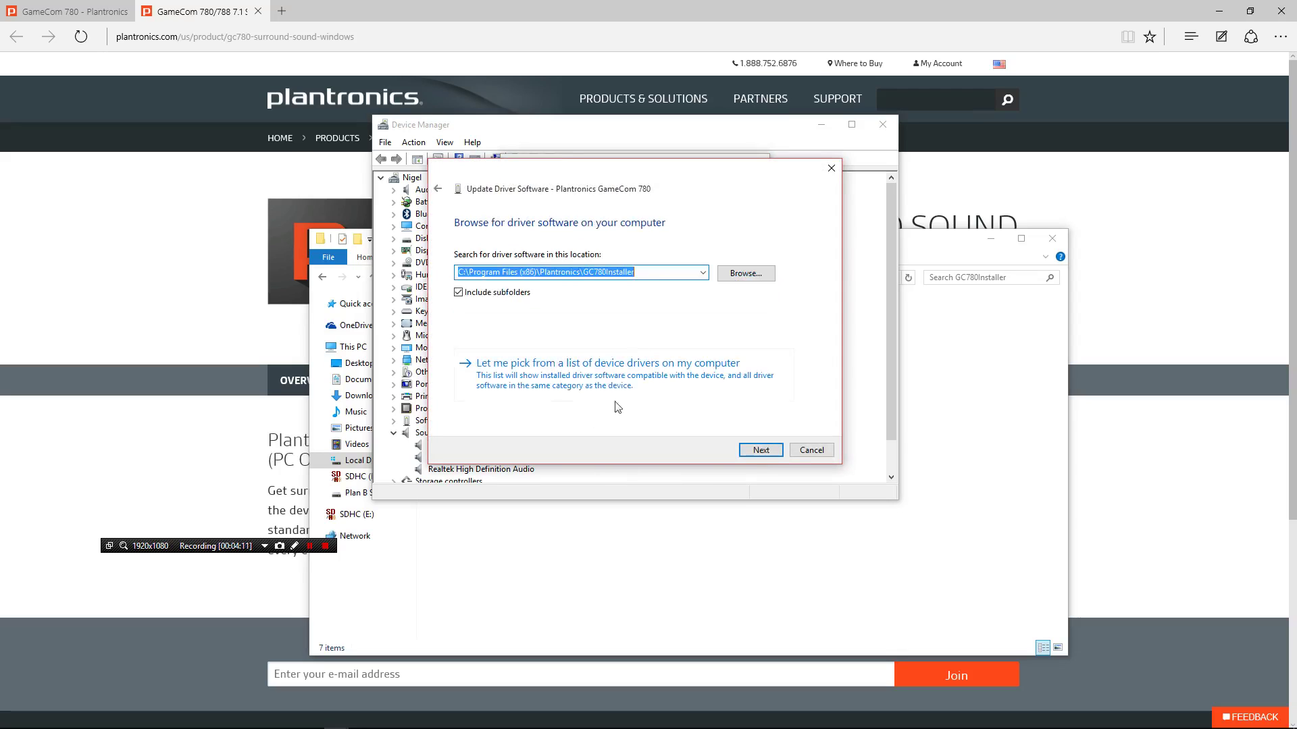
pyautogui.click(619, 272)
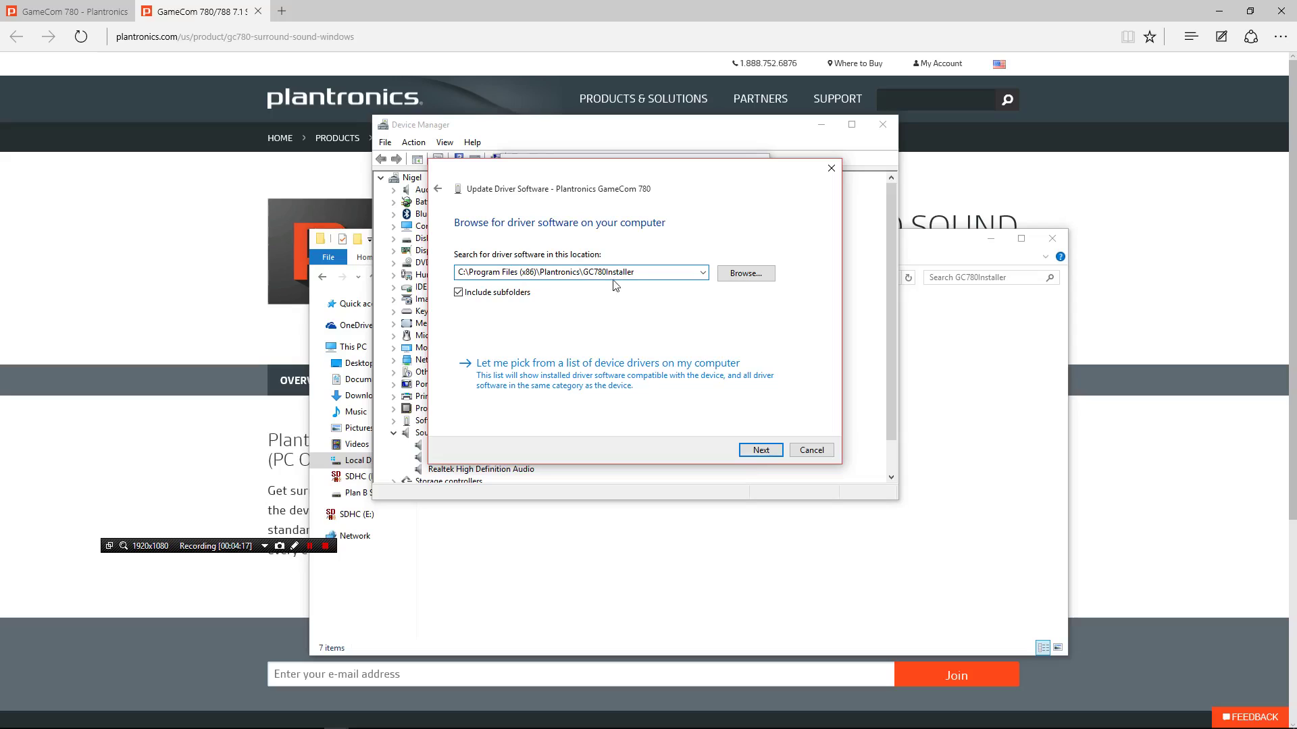
pyautogui.hotkey('ctrl', 'shift', 'Left')
pyautogui.press('BackSpace')
pyautogui.write('\\GC780Installer')
# - Confirm the GC780Installer folder in the folder picker and search it for drivers
pyautogui.click(728, 281)
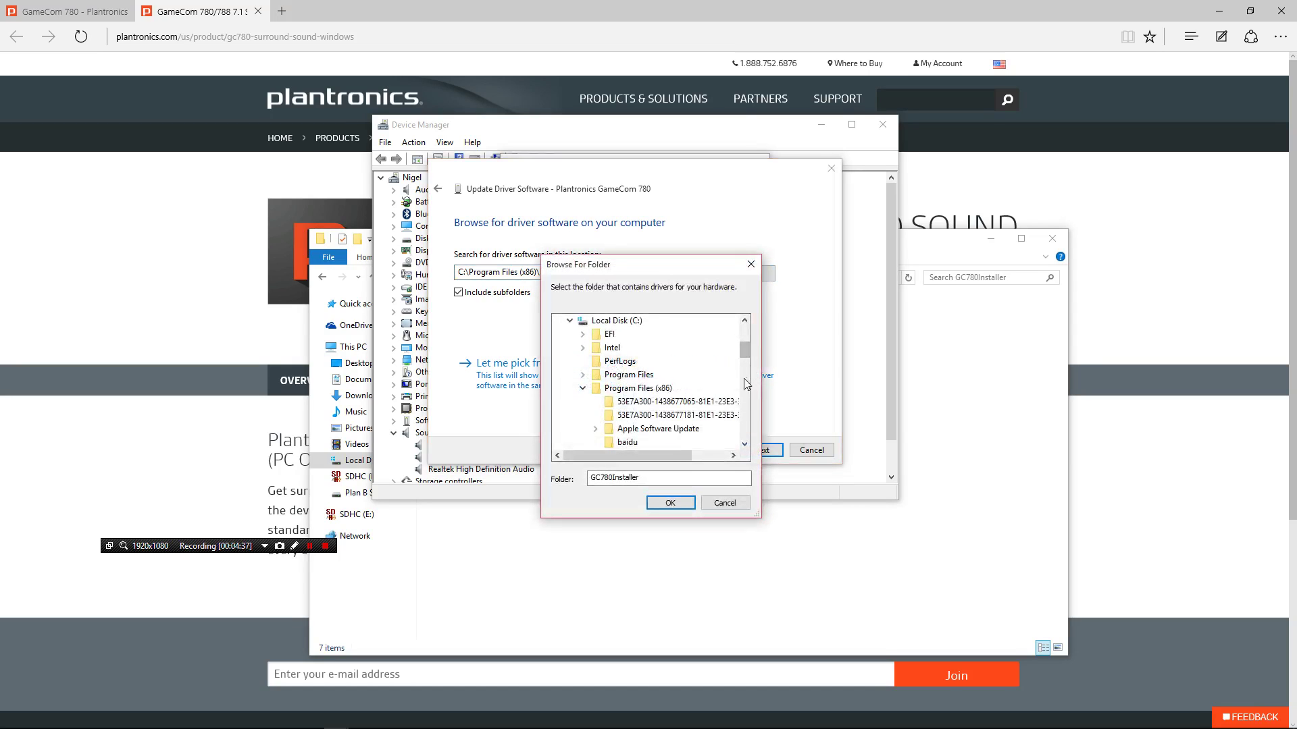
pyautogui.click(747, 375)
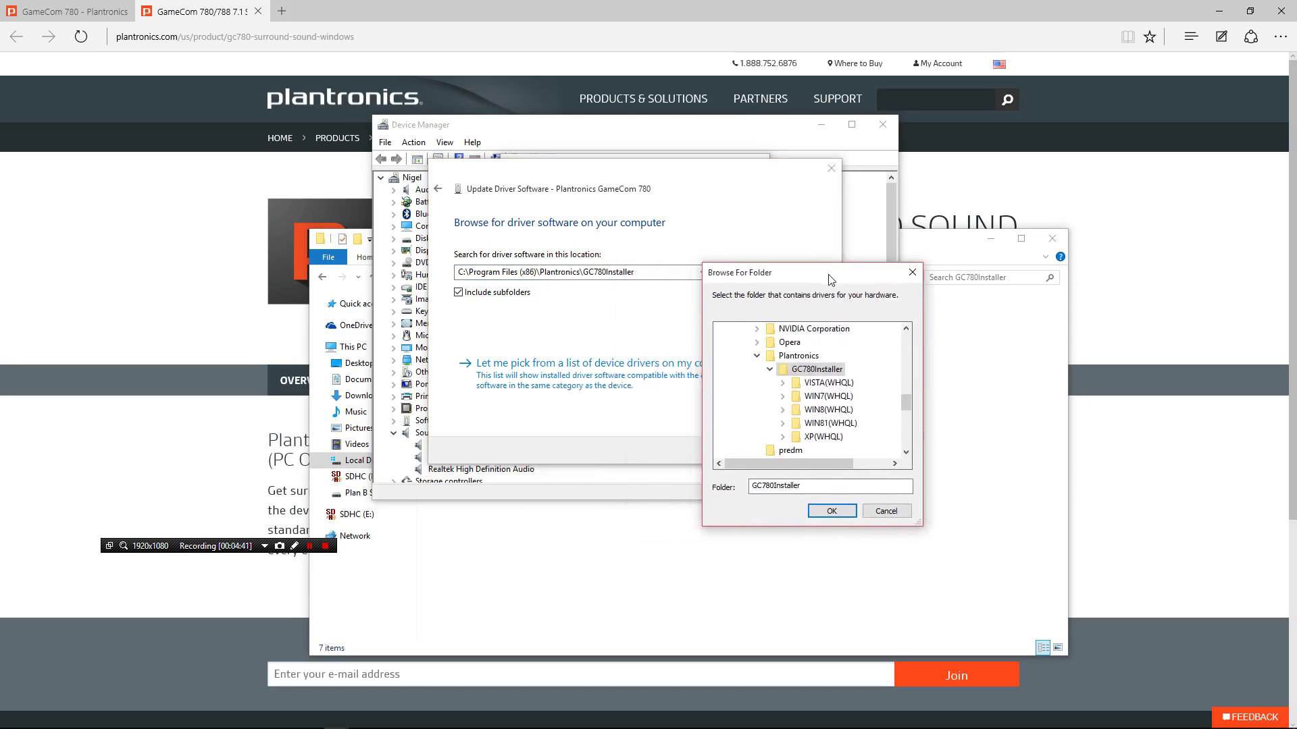
pyautogui.moveTo(666, 267); pyautogui.dragTo(828, 275)
pyautogui.click(831, 511)
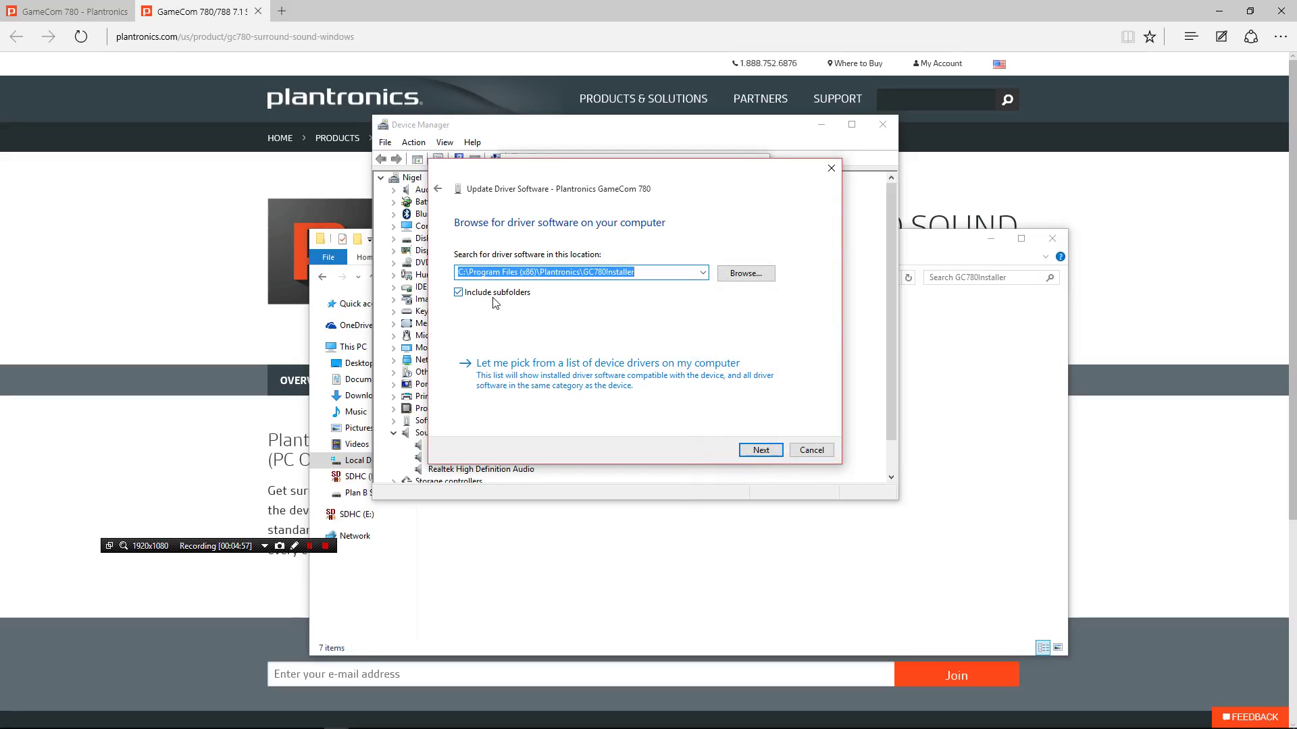
pyautogui.click(748, 450)
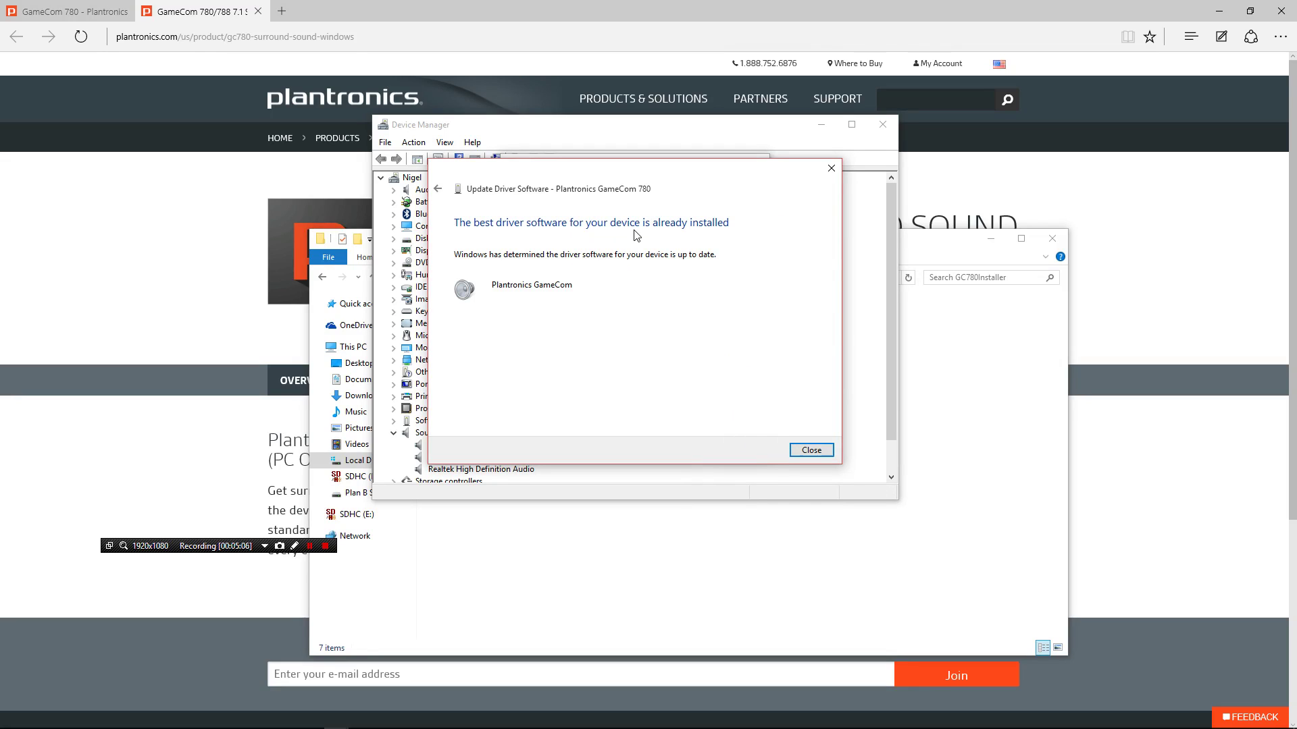
# - Close the update wizard, GameCom 780 properties, Device Manager and the GC780Installer folder
pyautogui.click(809, 450)
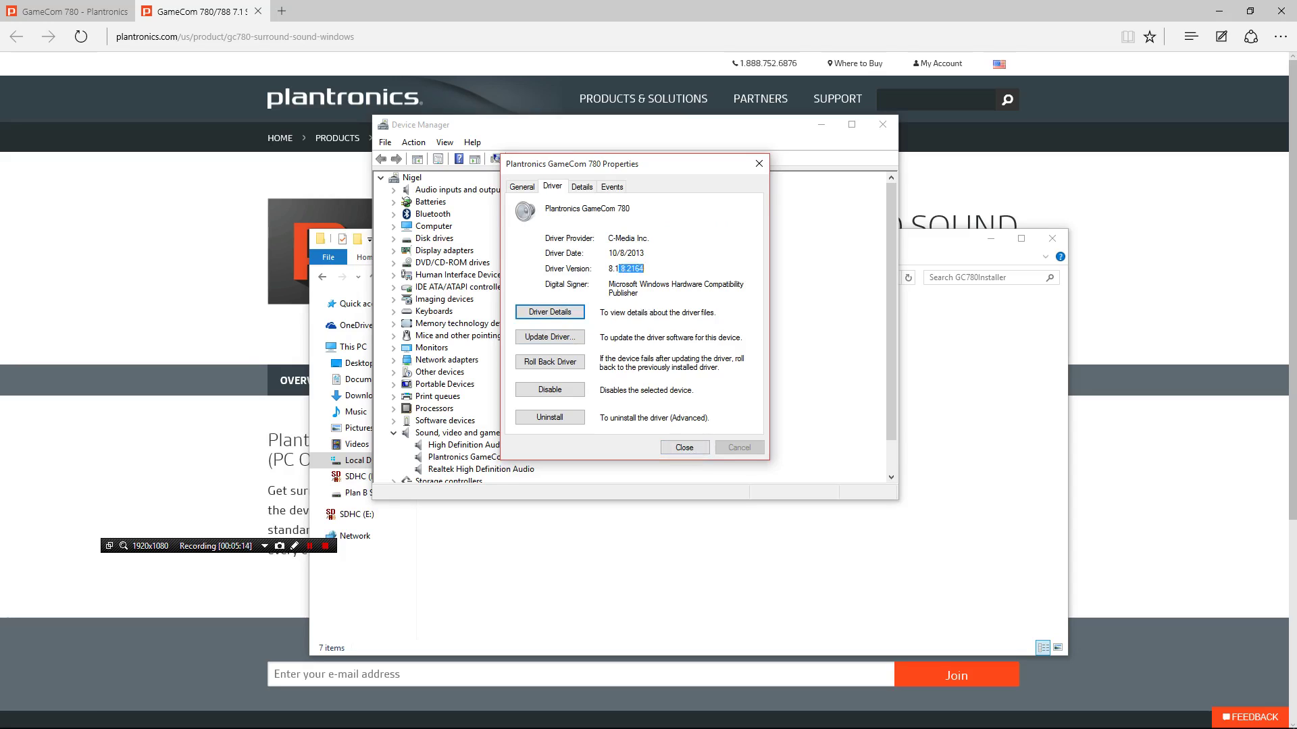
pyautogui.click(683, 447)
pyautogui.click(882, 125)
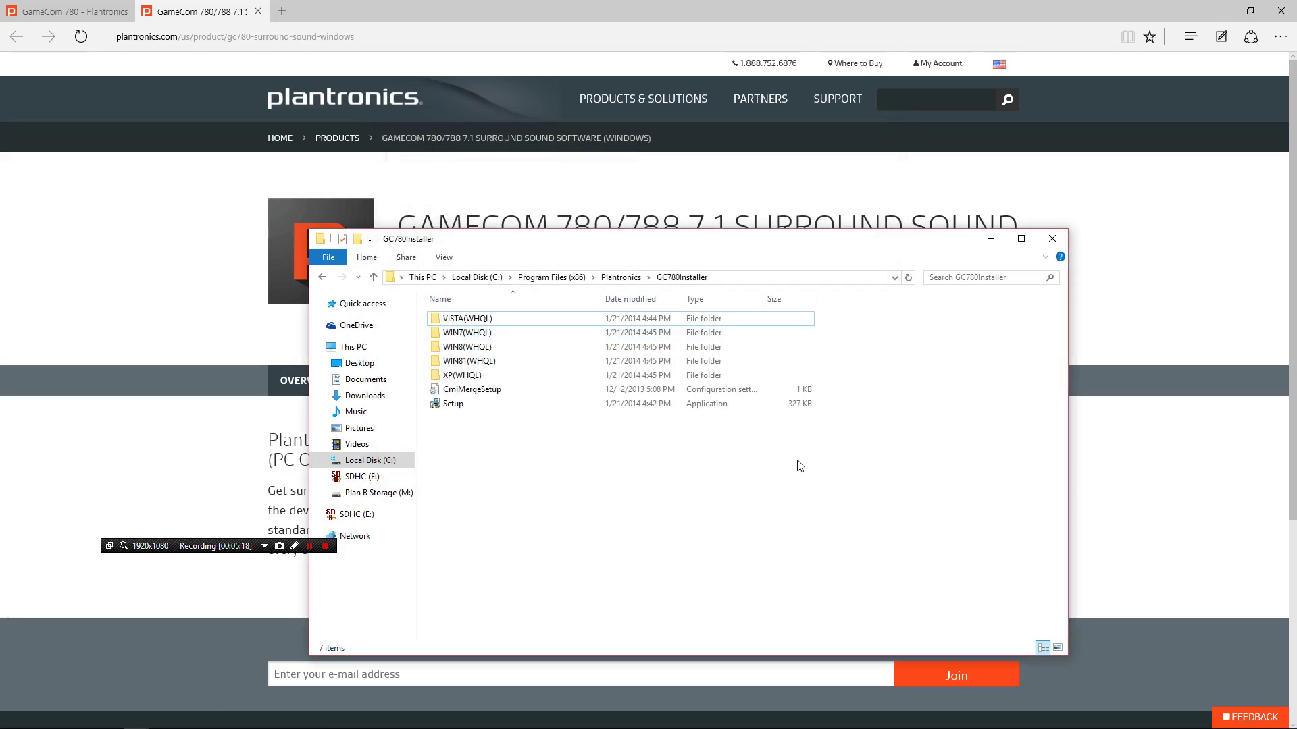
pyautogui.click(1051, 239)
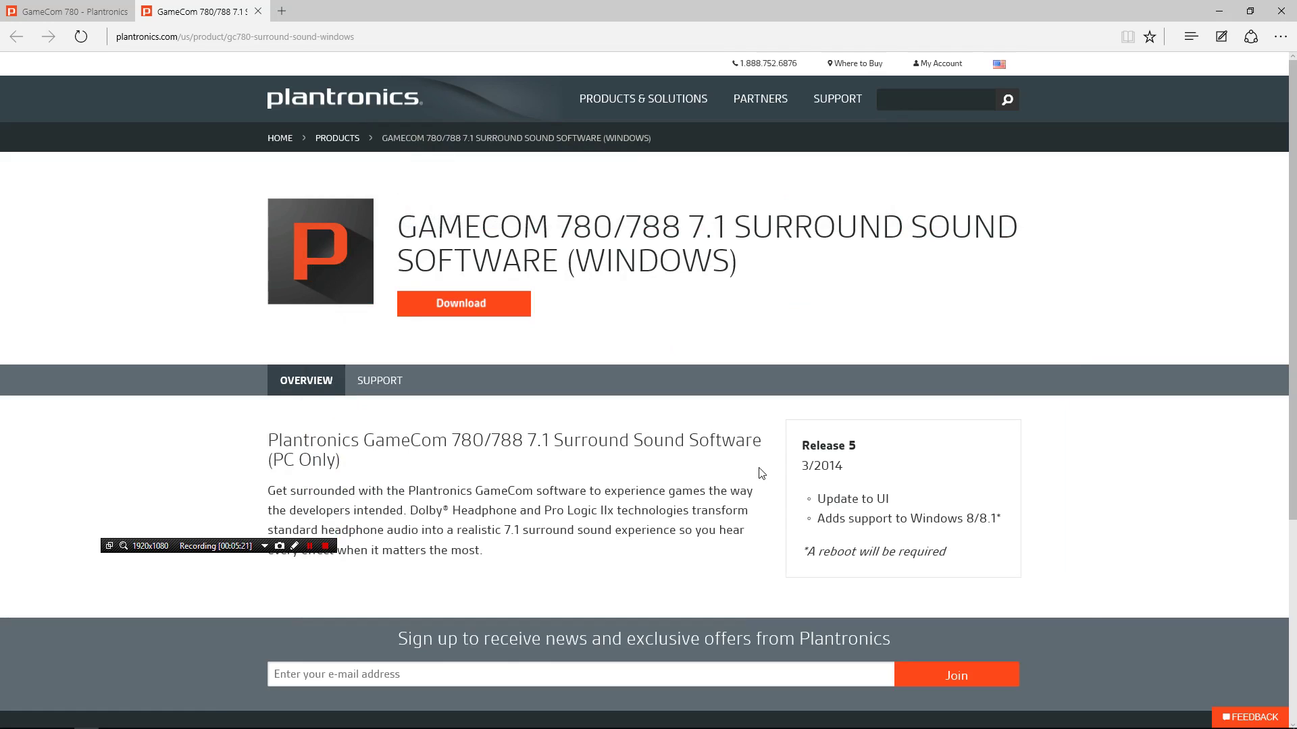
# - Open the sound device settings from the taskbar volume icon's menu
pyautogui.moveTo(1009, 715)
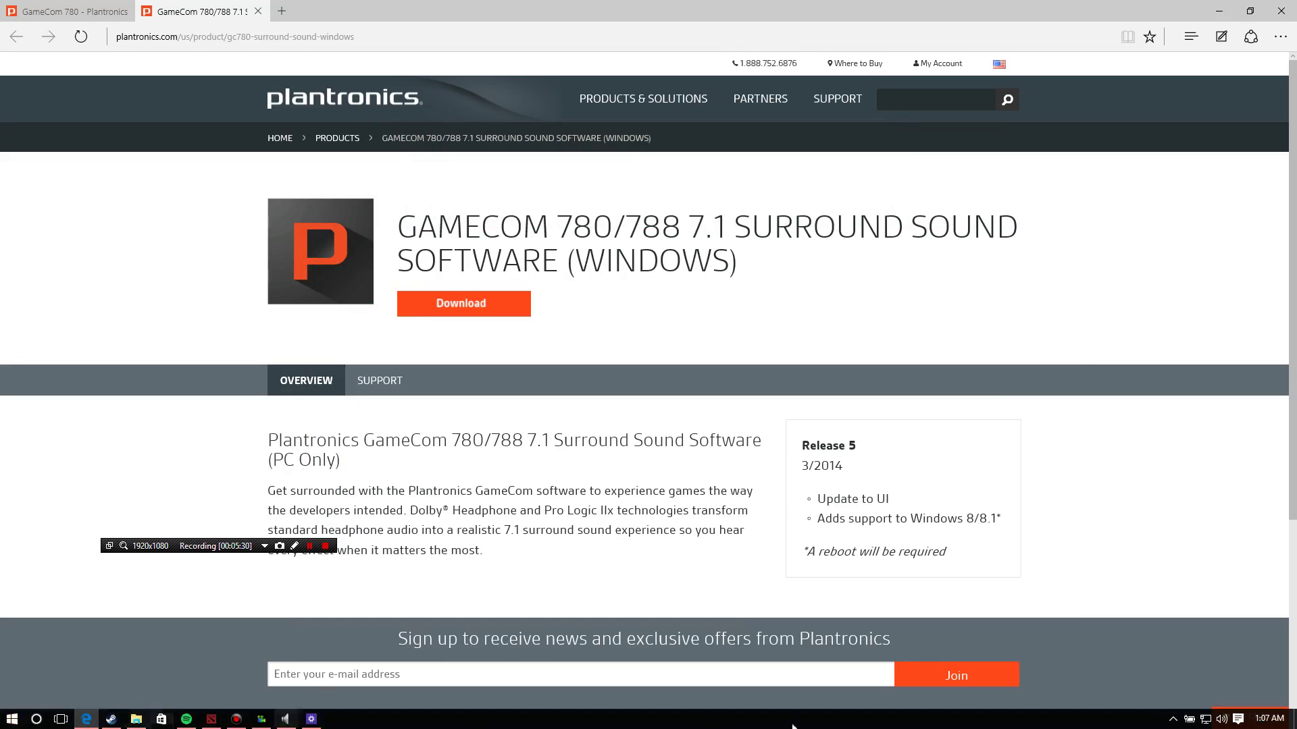
pyautogui.rightClick(1218, 726)
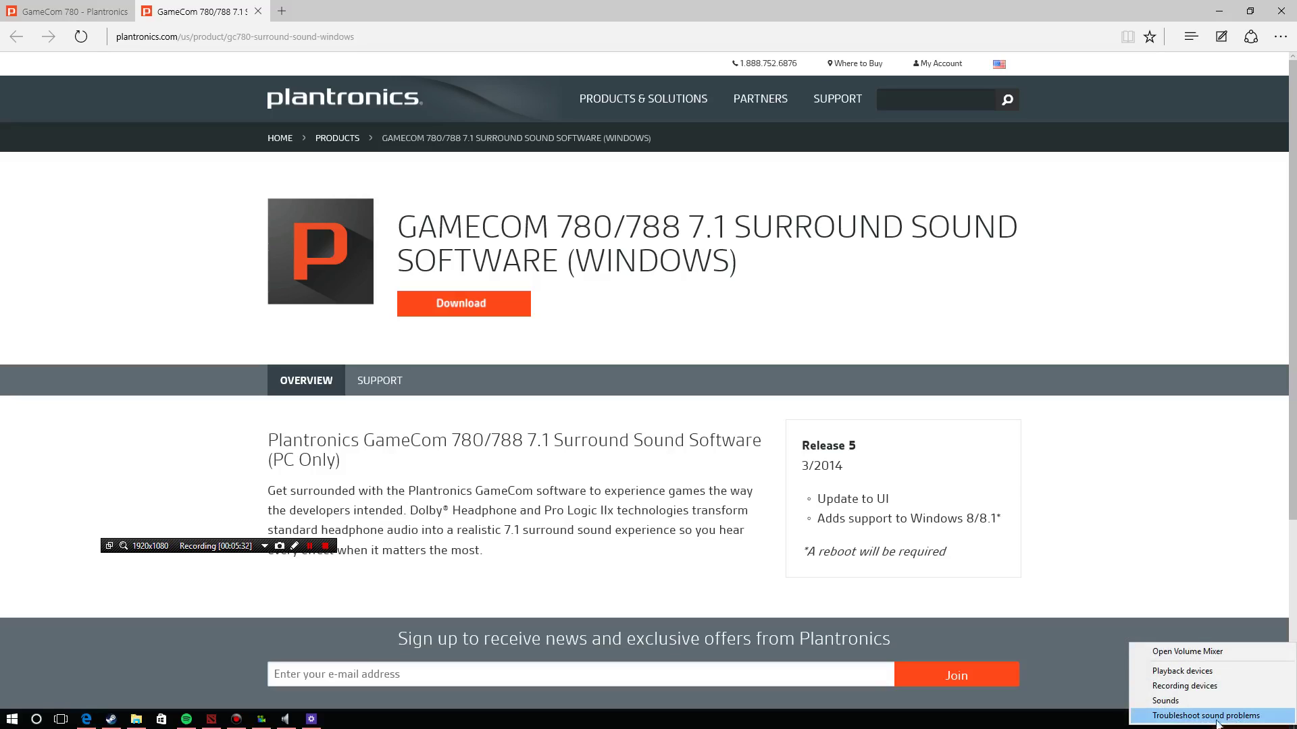
pyautogui.click(1222, 724)
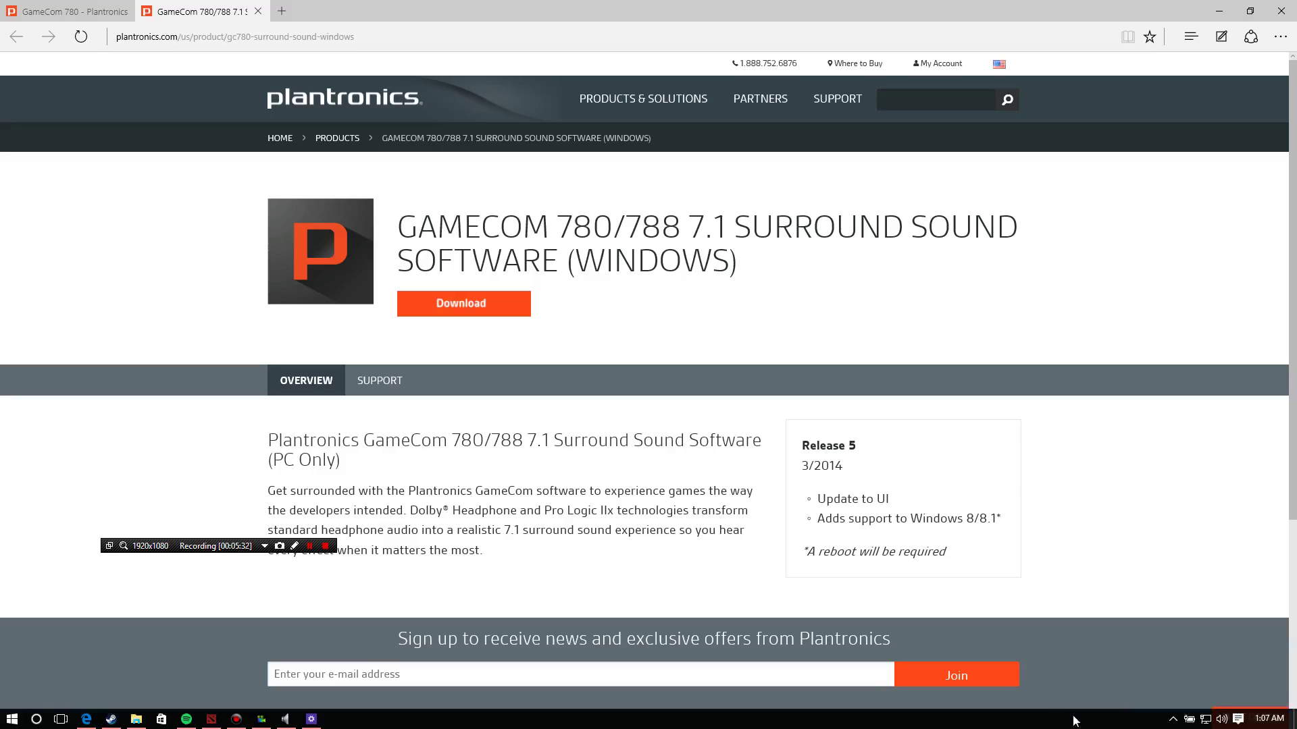
pyautogui.rightClick(1224, 724)
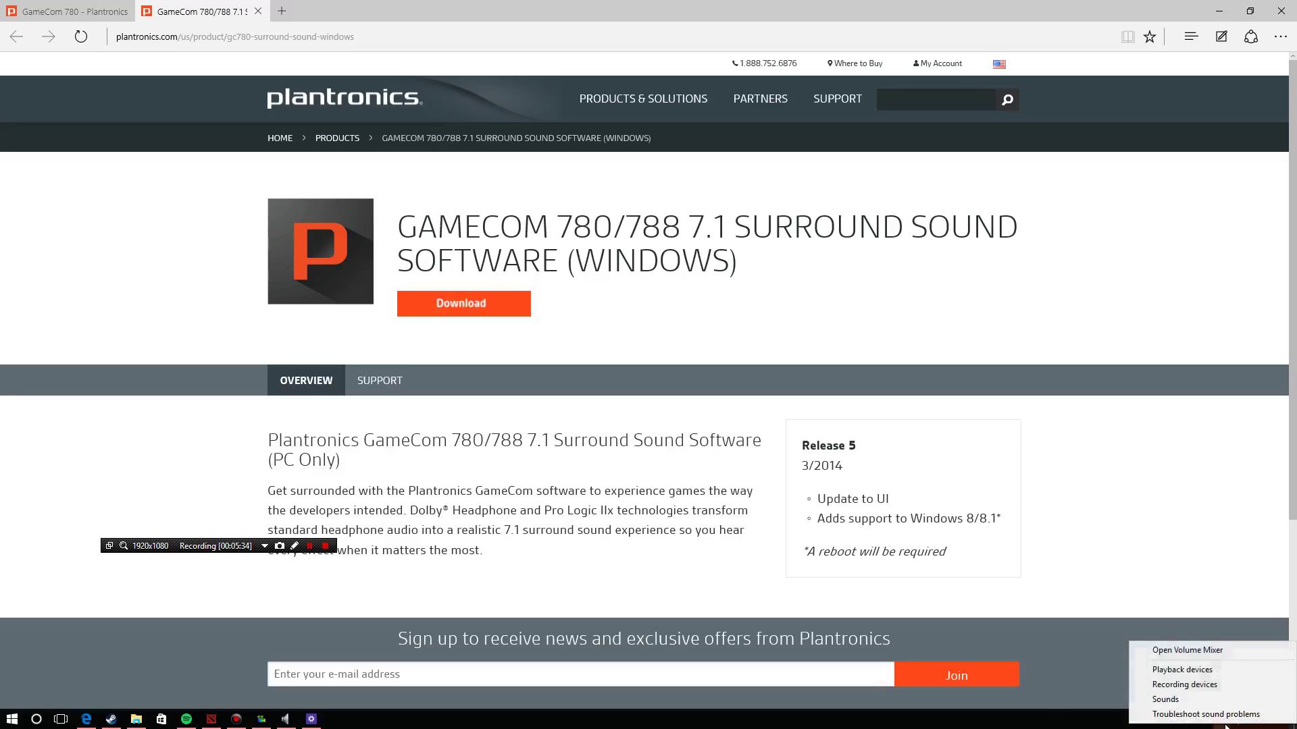
pyautogui.click(1199, 671)
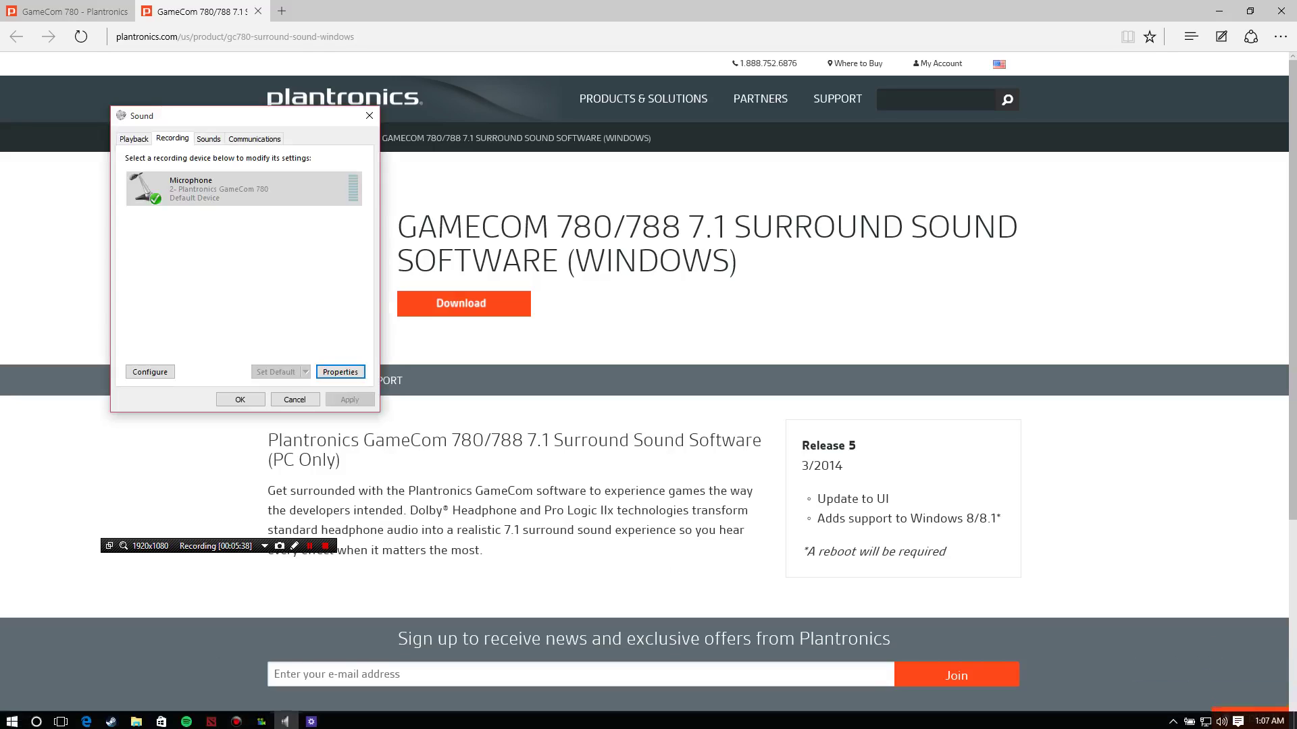
# - Open Sound via Control Panel > Hardware and Sound, move it right, and close Control Panel
pyautogui.rightClick(2, 724)
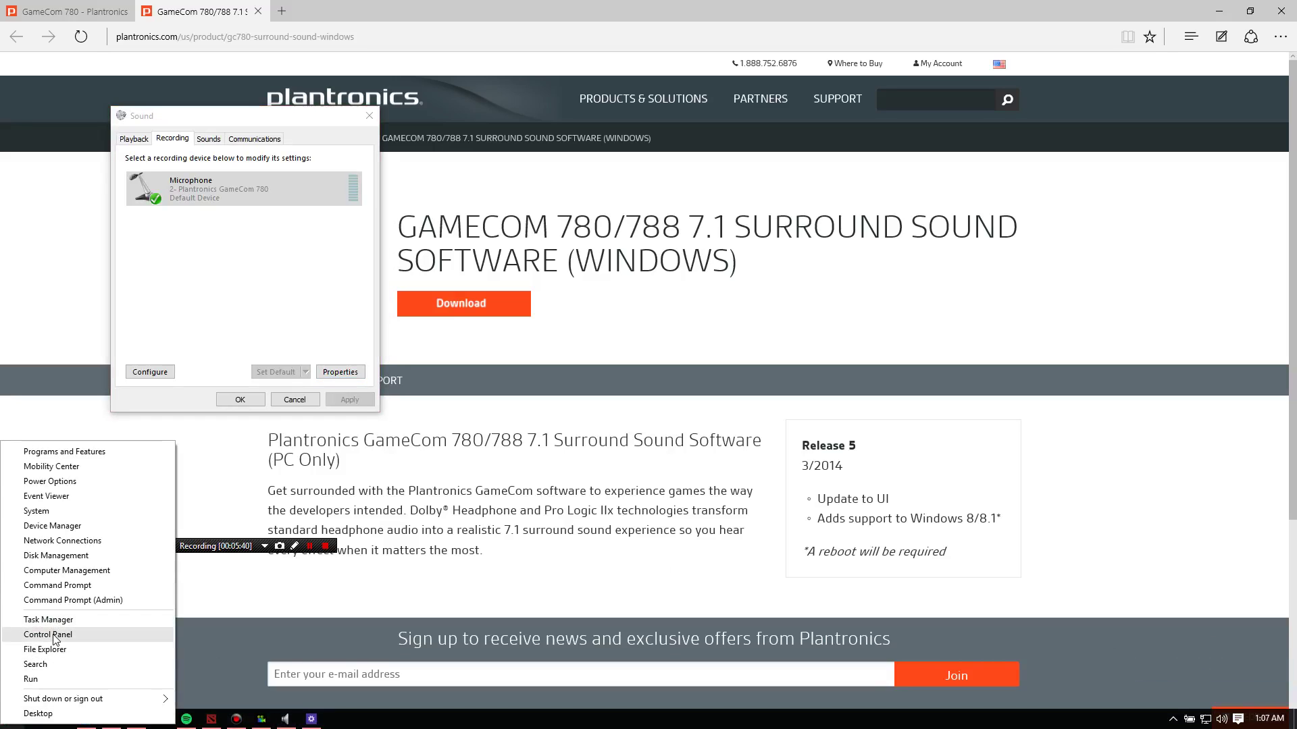
pyautogui.click(48, 634)
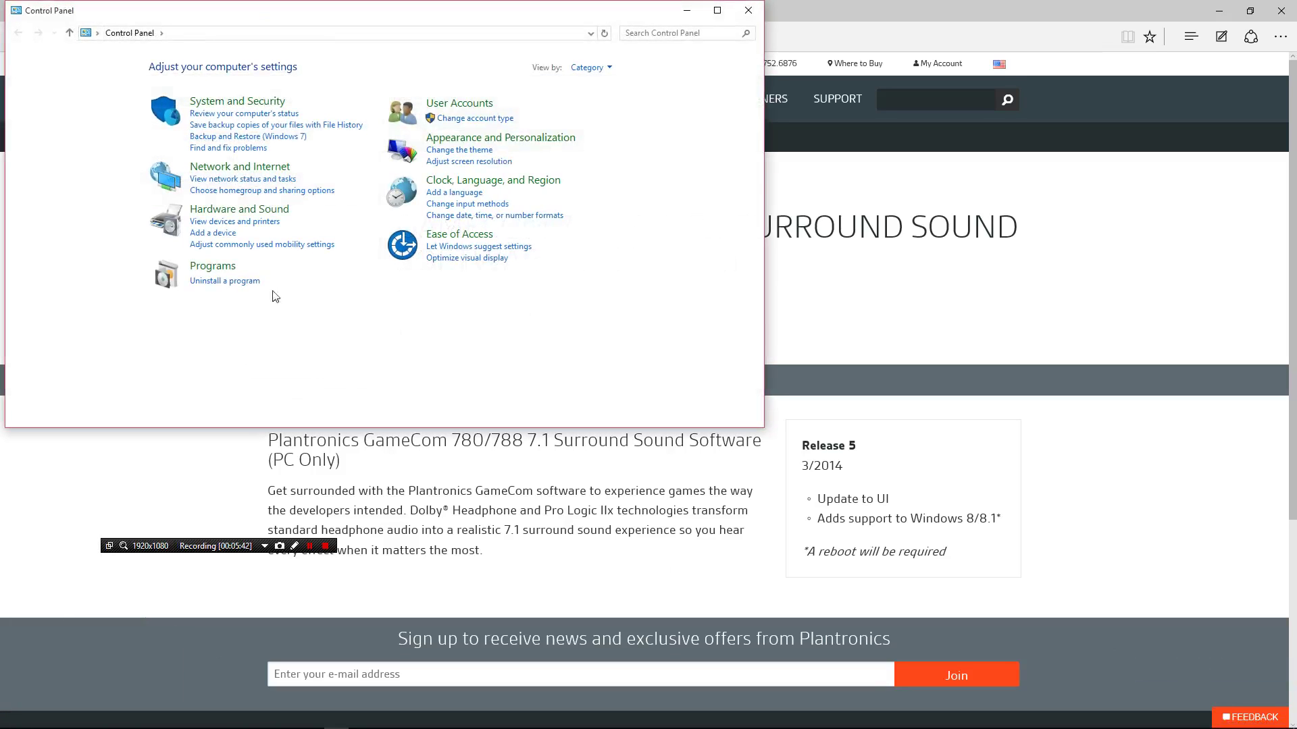
pyautogui.click(233, 209)
pyautogui.click(206, 147)
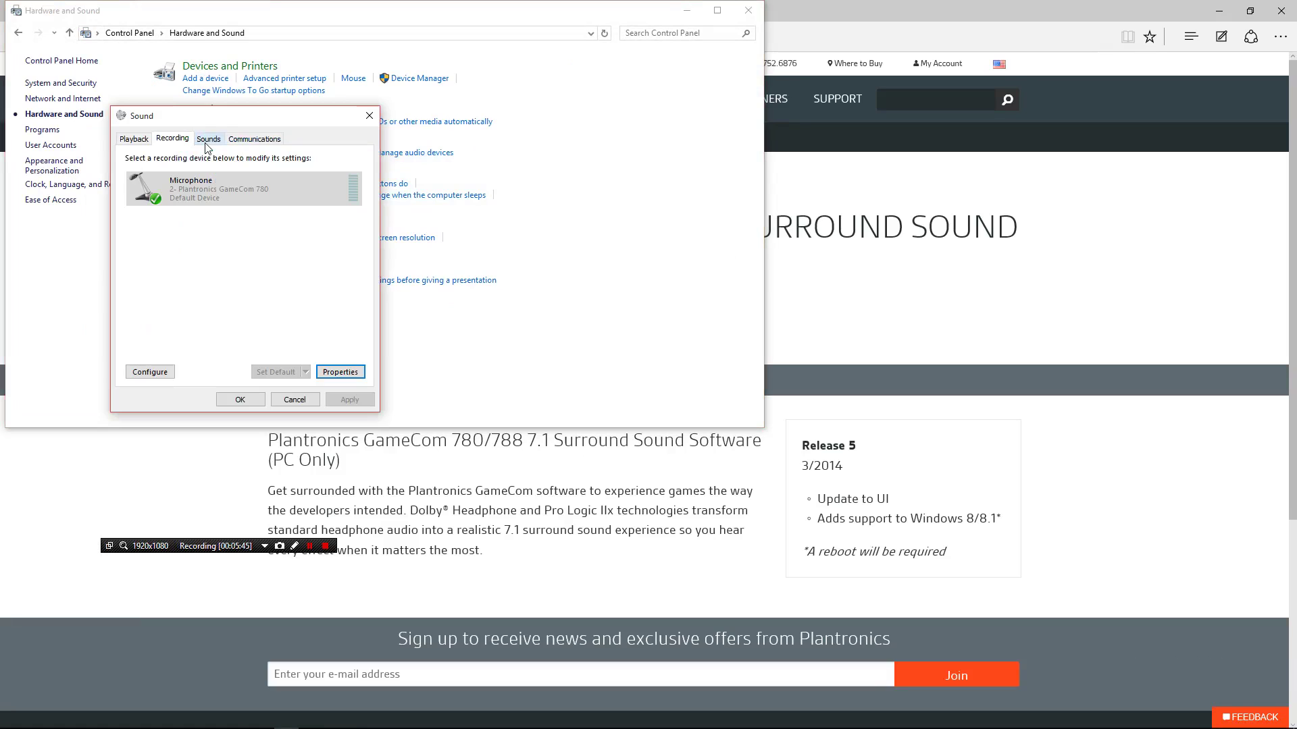
pyautogui.moveTo(225, 113); pyautogui.dragTo(625, 152)
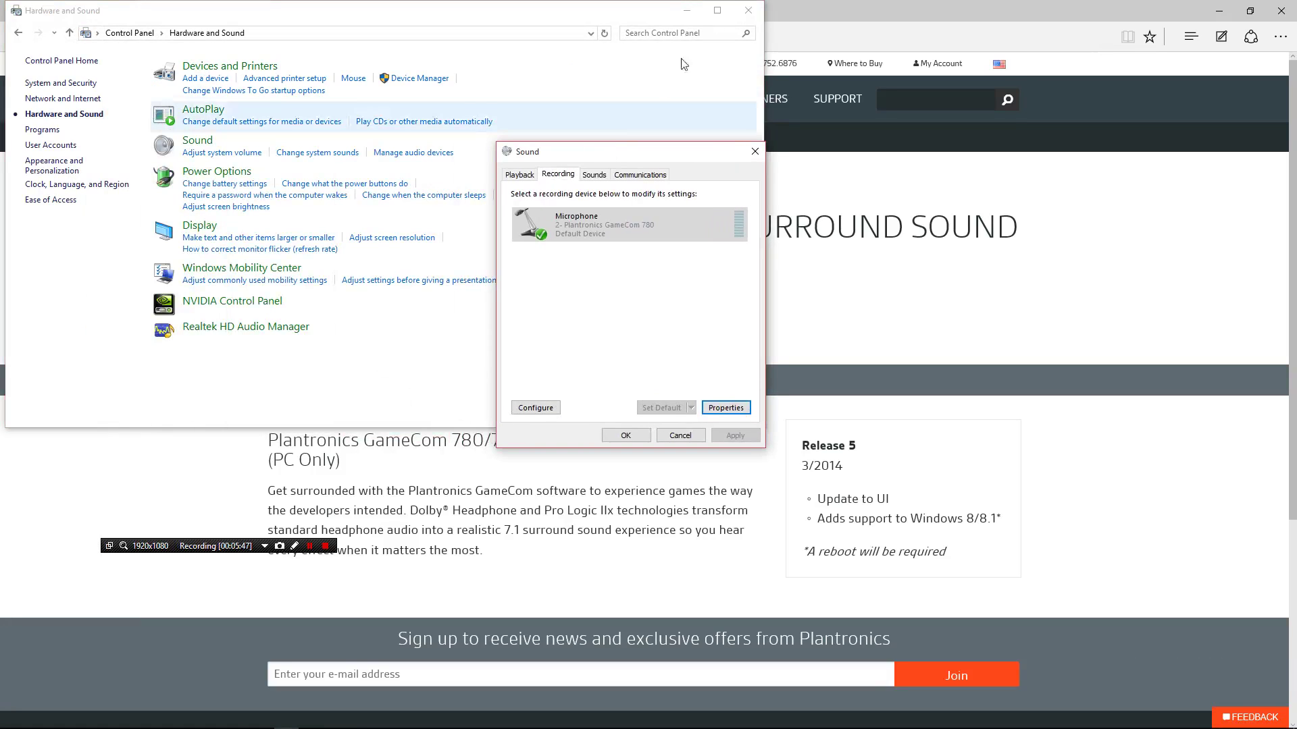
pyautogui.click(748, 10)
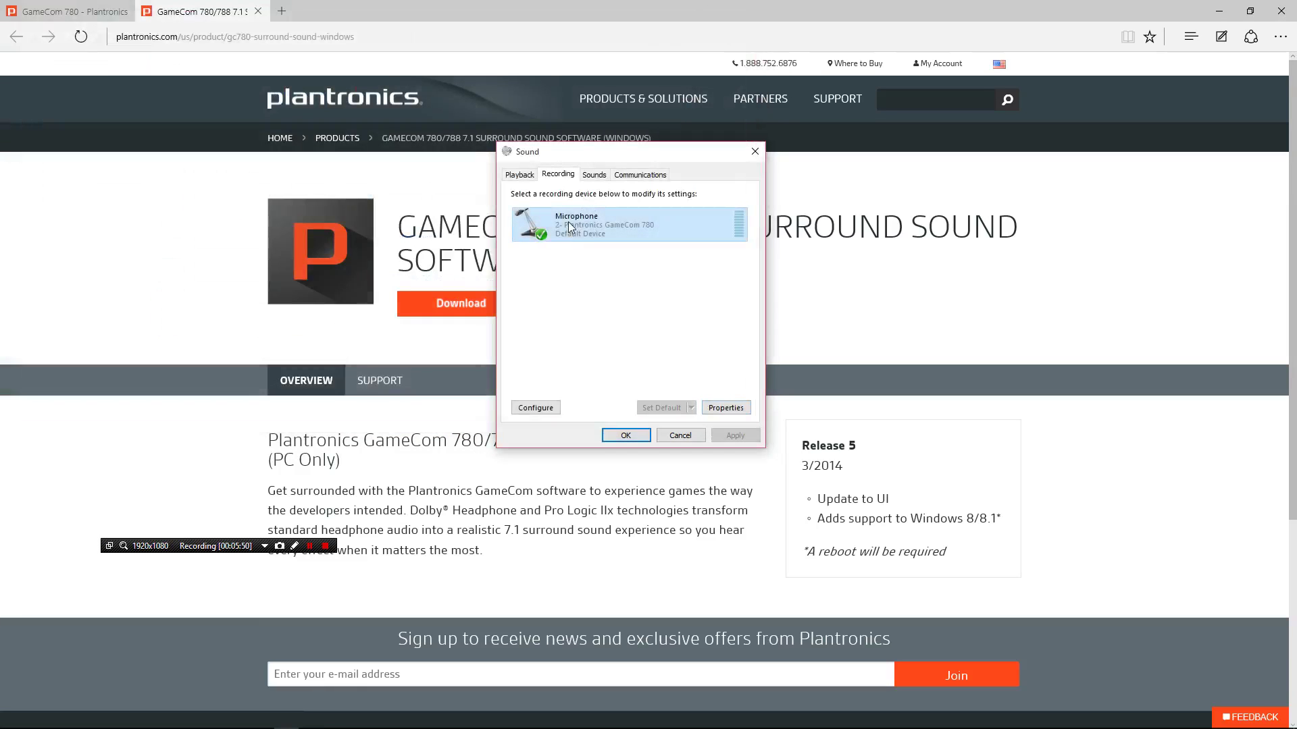
# - On the Playback list, select the Plantronics GameCom 780 Speakers
pyautogui.click(564, 284)
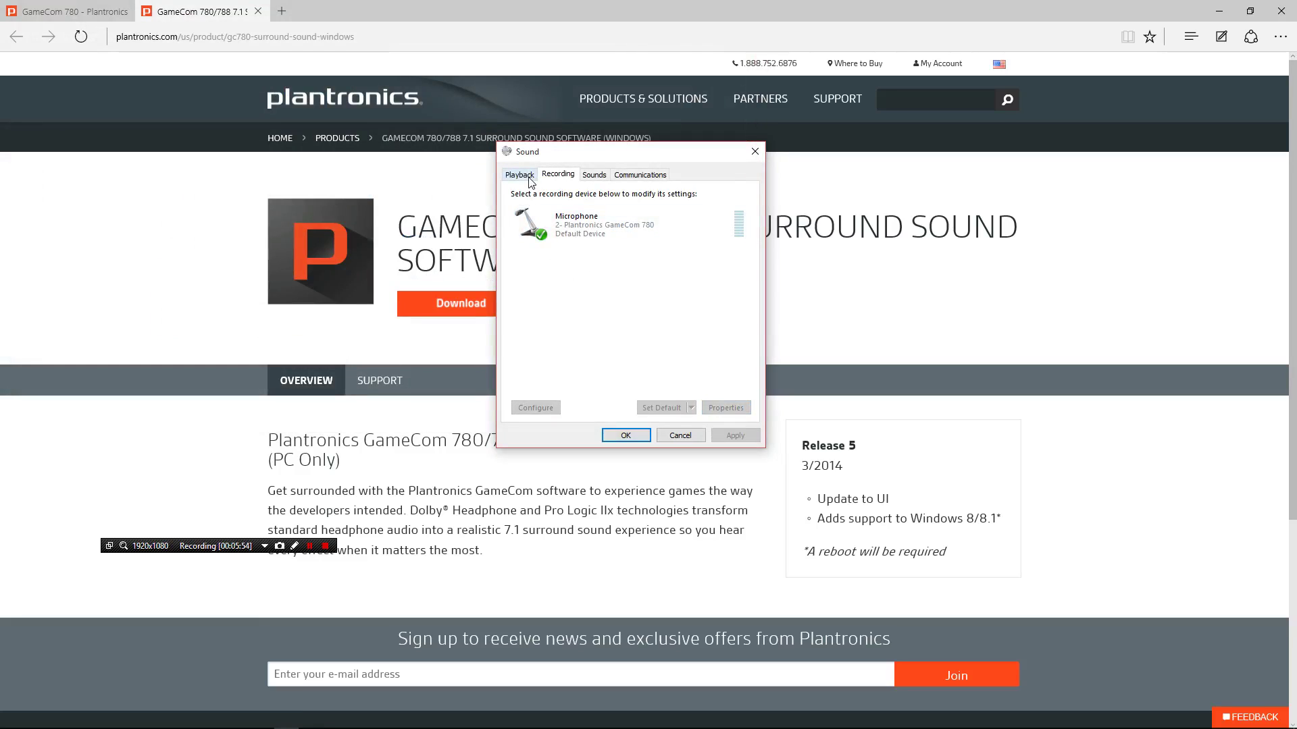
pyautogui.click(530, 177)
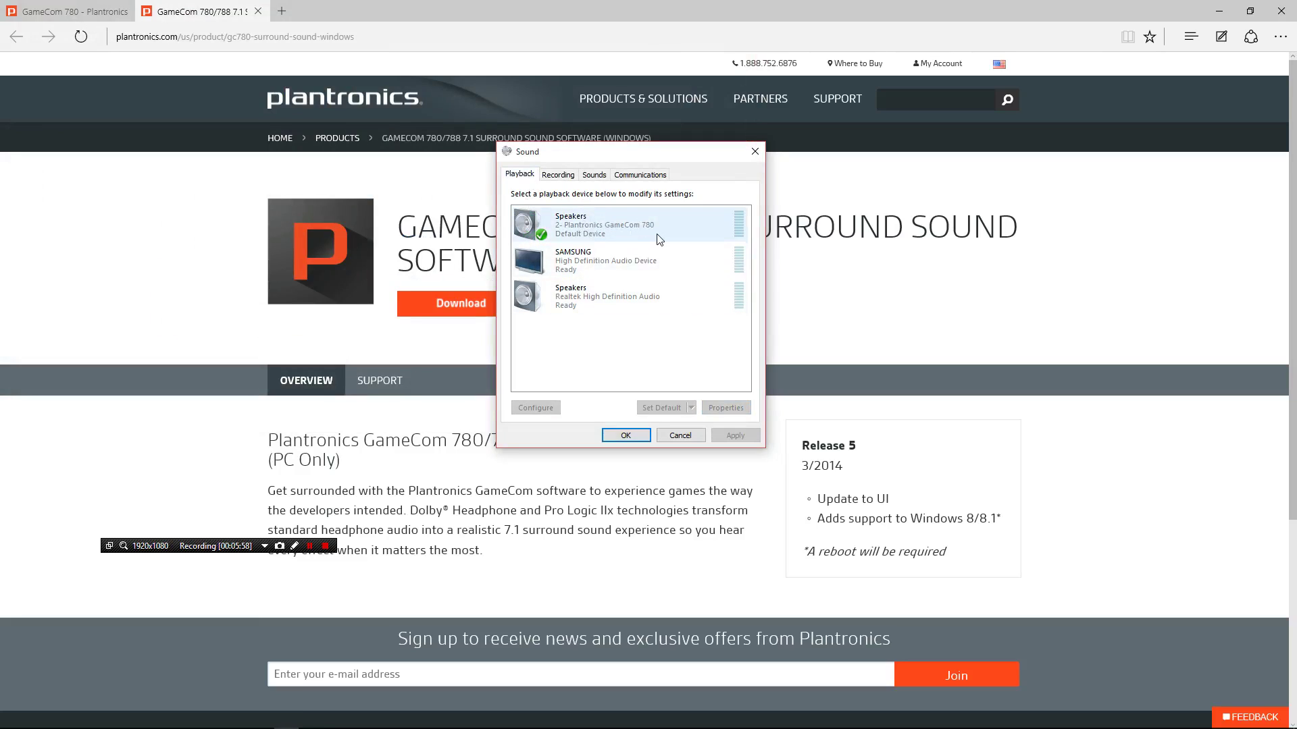
pyautogui.click(616, 225)
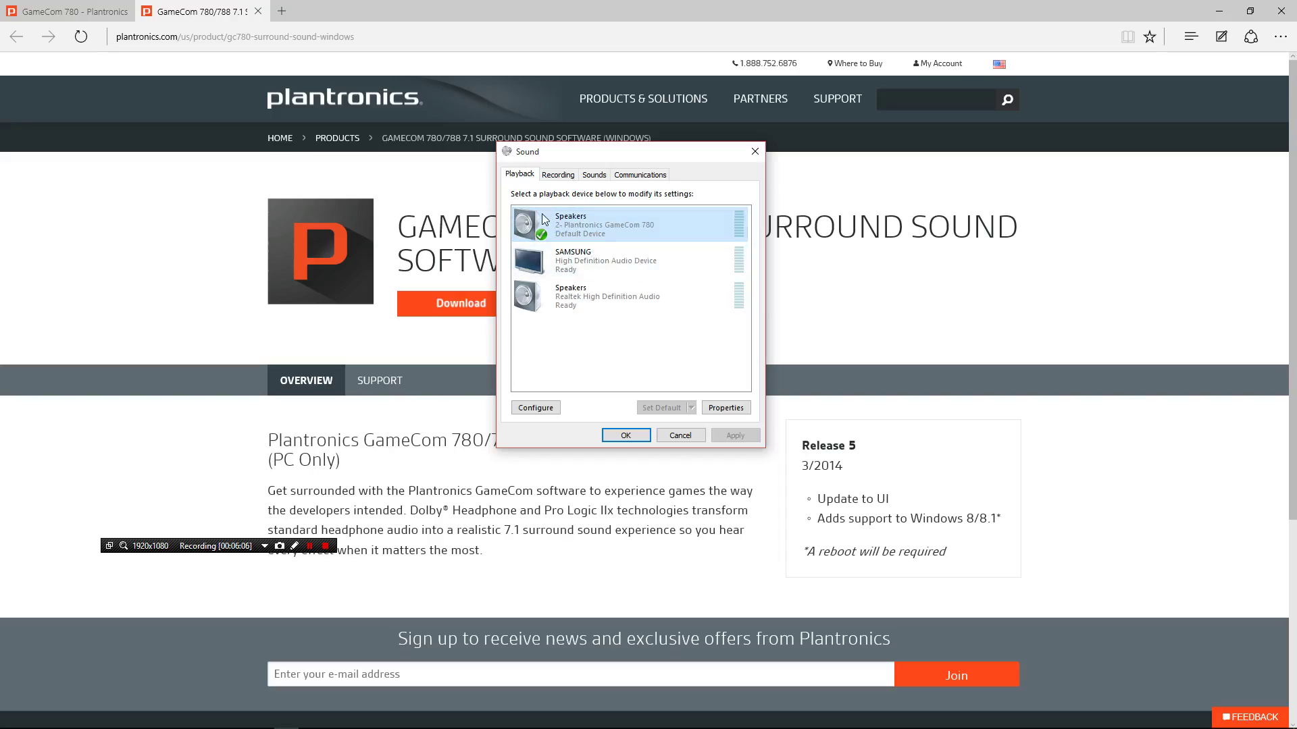
# - In Speaker Setup, compare Stereo and 5.1, choose 7.1 Surround, and play a test sound
pyautogui.click(551, 407)
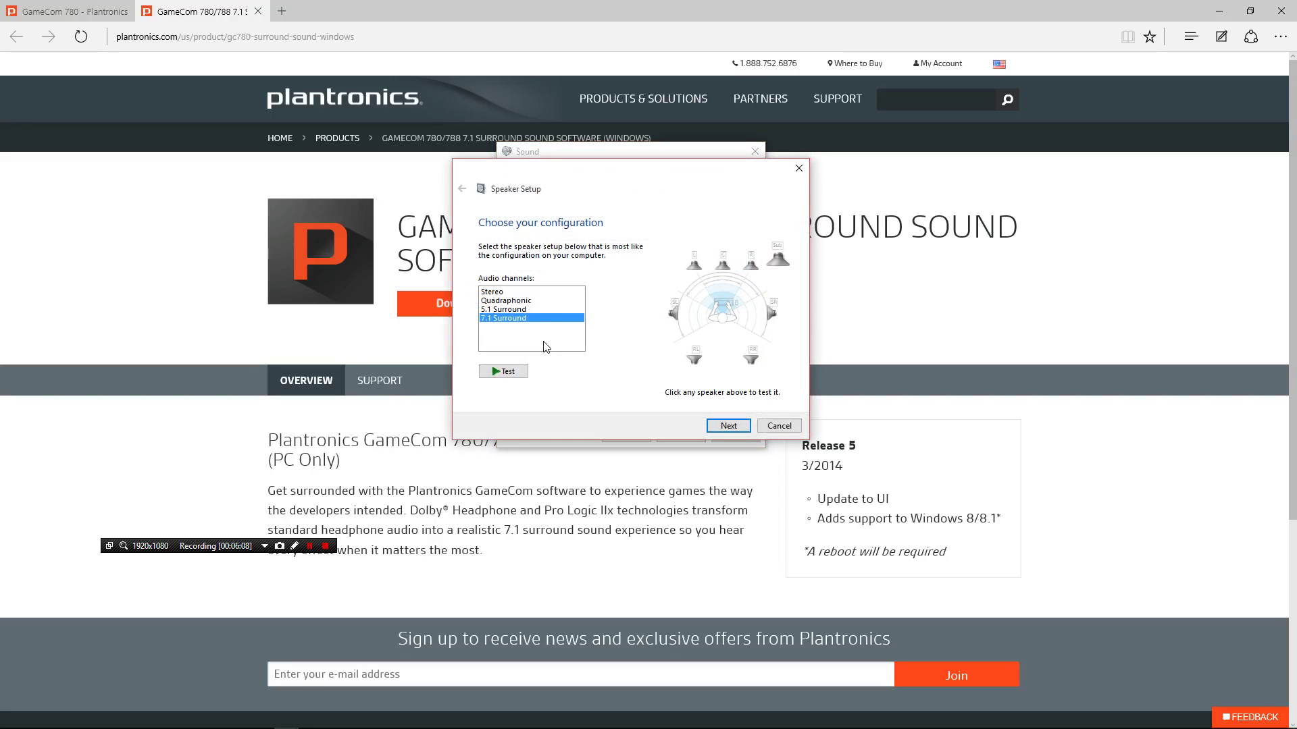
pyautogui.click(535, 292)
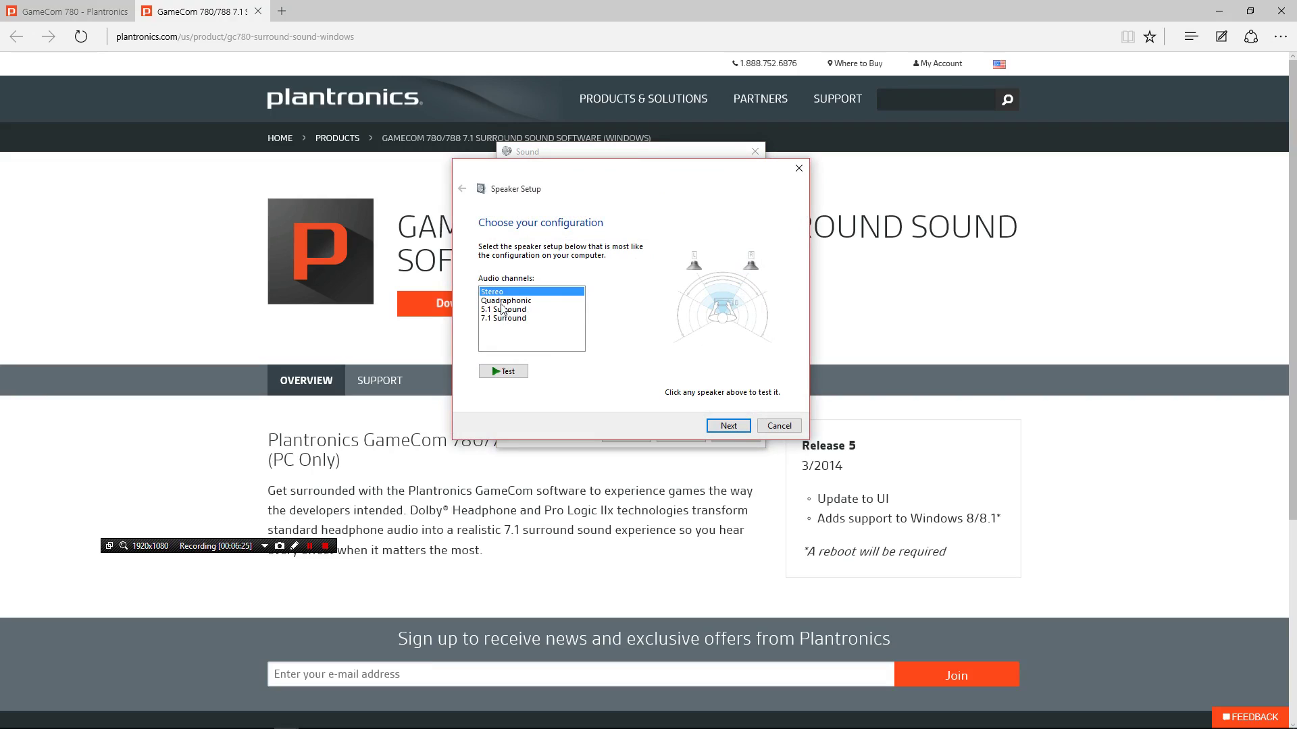
pyautogui.click(504, 310)
pyautogui.click(506, 319)
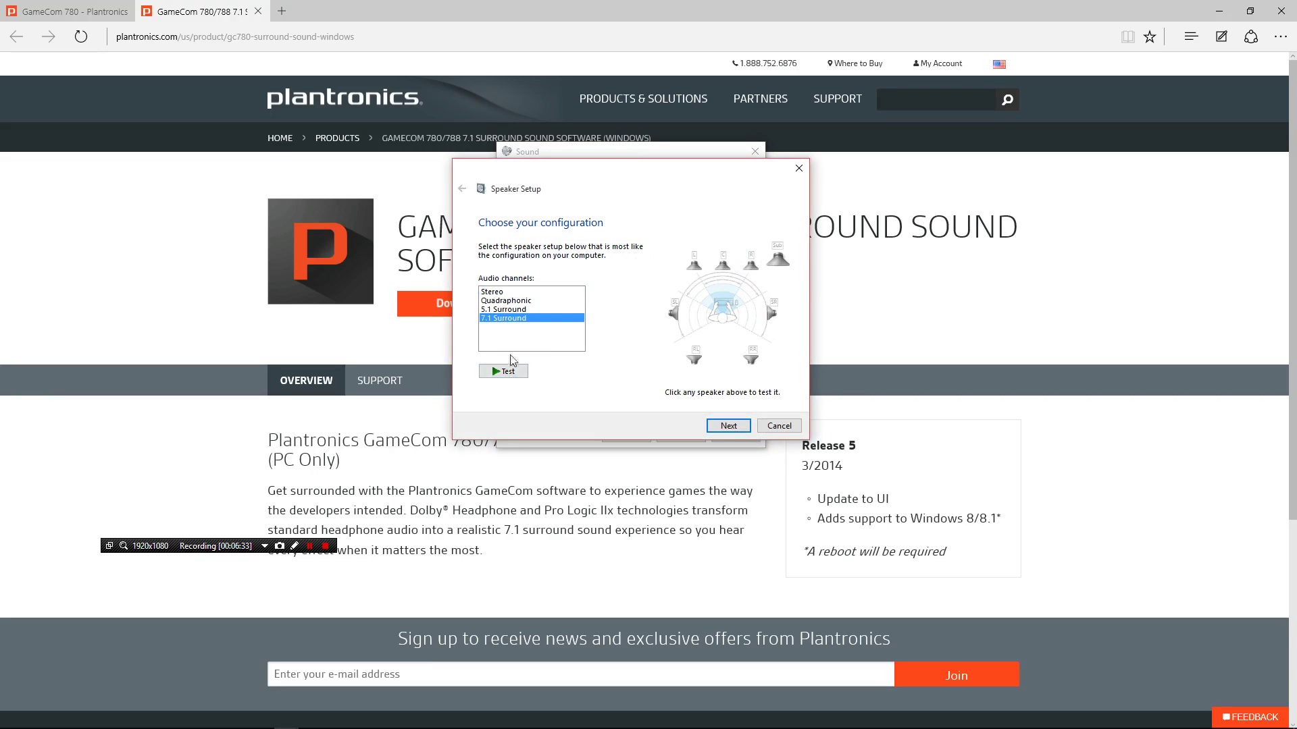
pyautogui.click(508, 371)
# - Keep all optional and full-range speakers checked and finish the setup
pyautogui.click(720, 431)
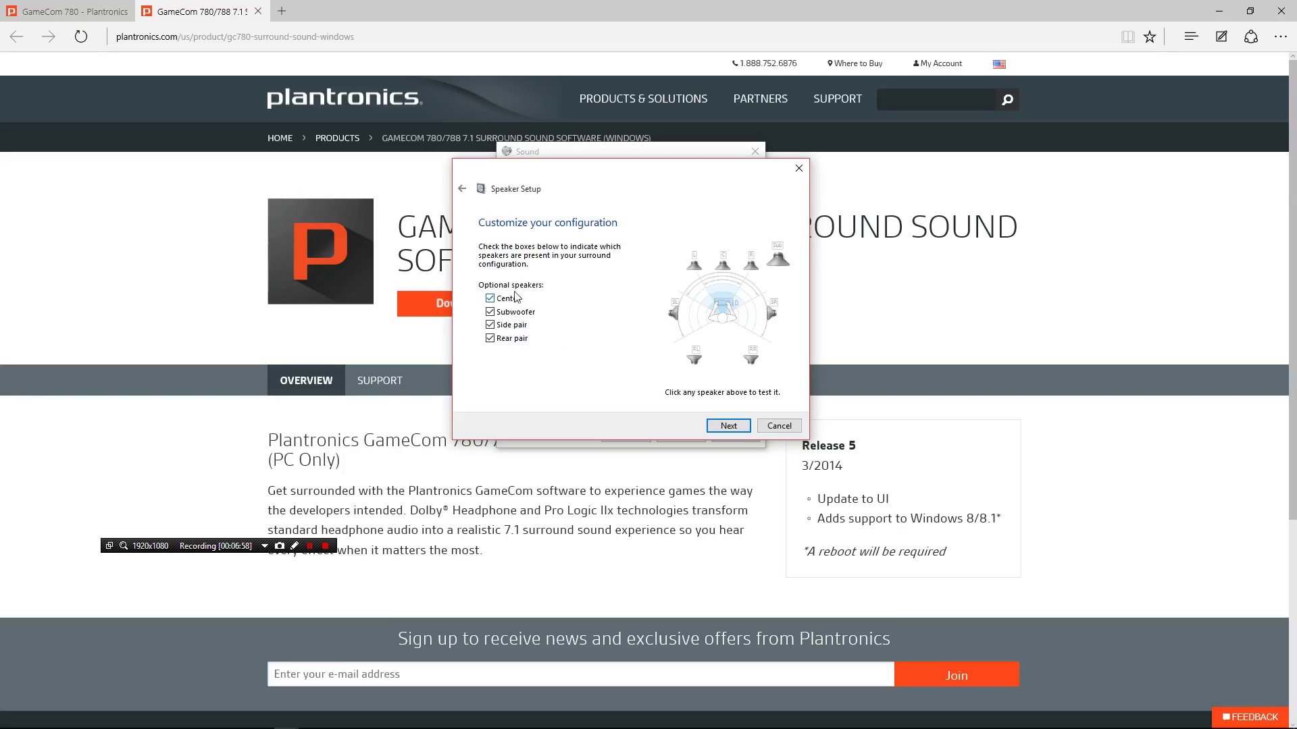
pyautogui.click(713, 426)
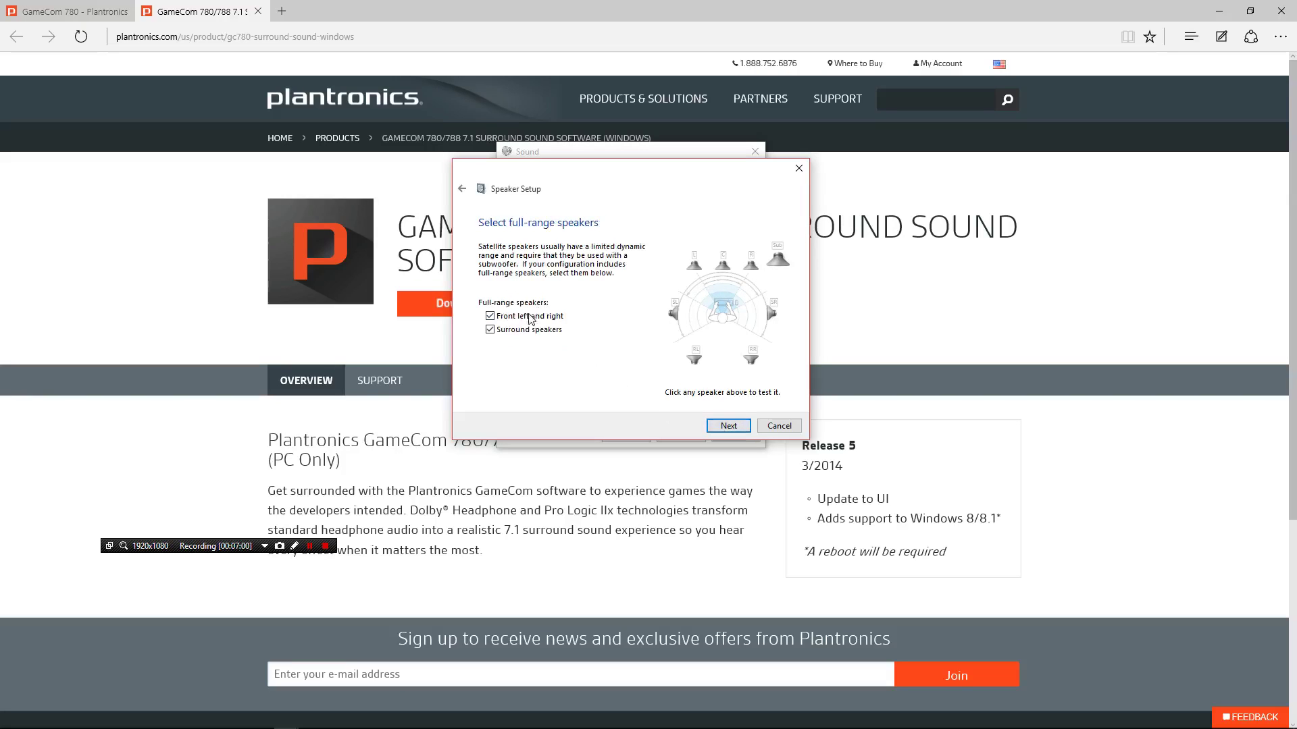
pyautogui.click(735, 428)
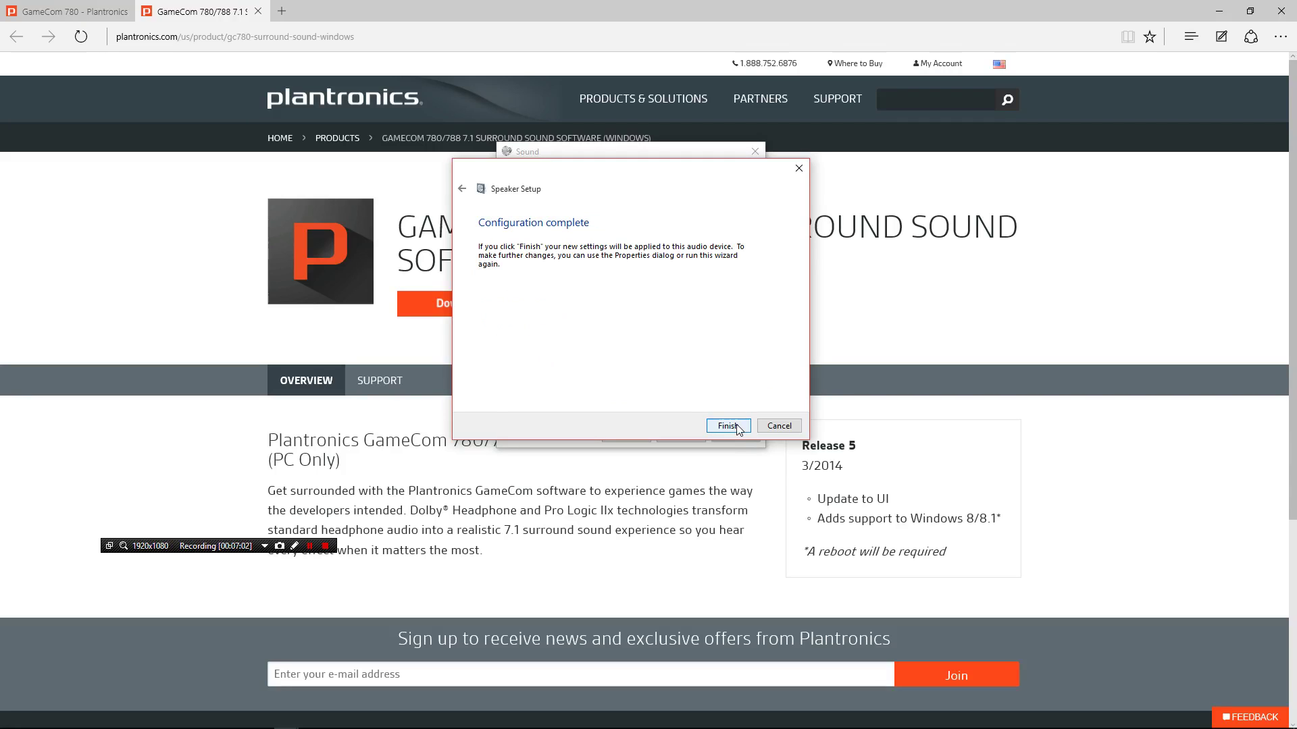
pyautogui.click(728, 426)
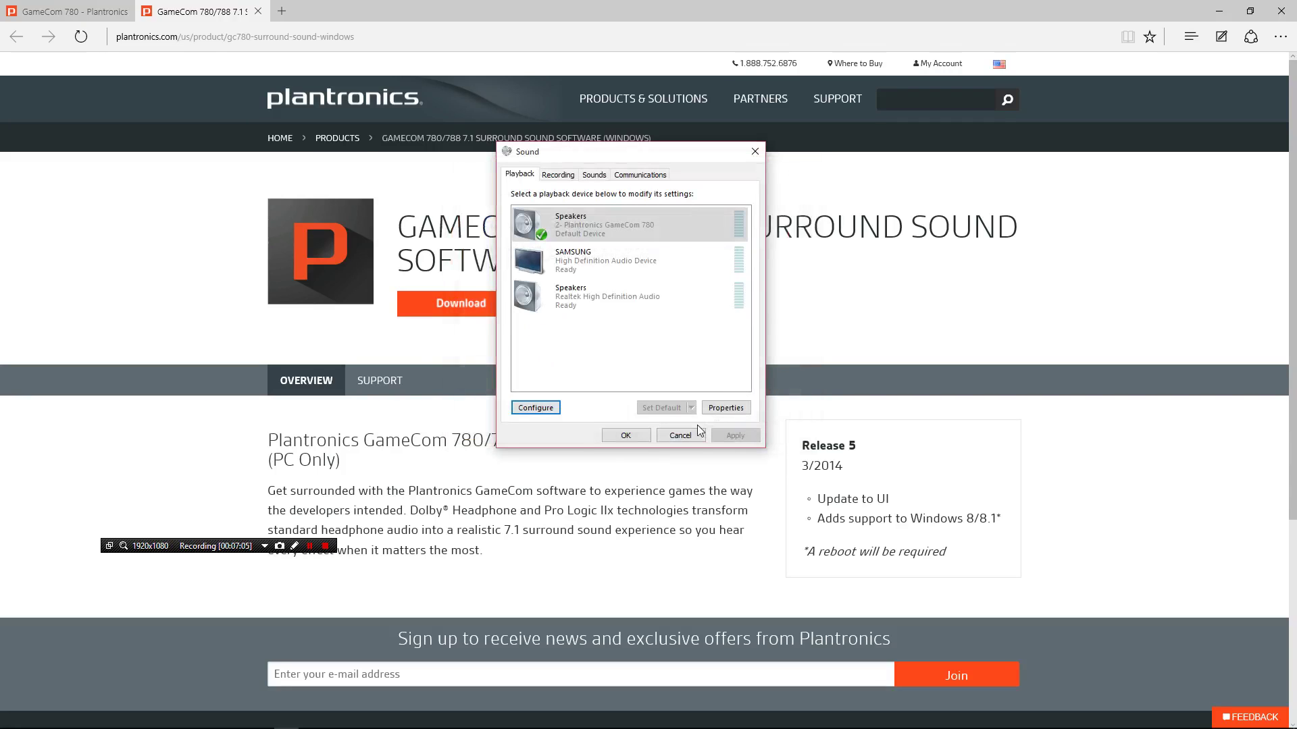
# - Rerun Speaker Setup, preview 5.1 Surround and Quadraphonic, then reselect 7.1 Surround and finish
pyautogui.click(554, 408)
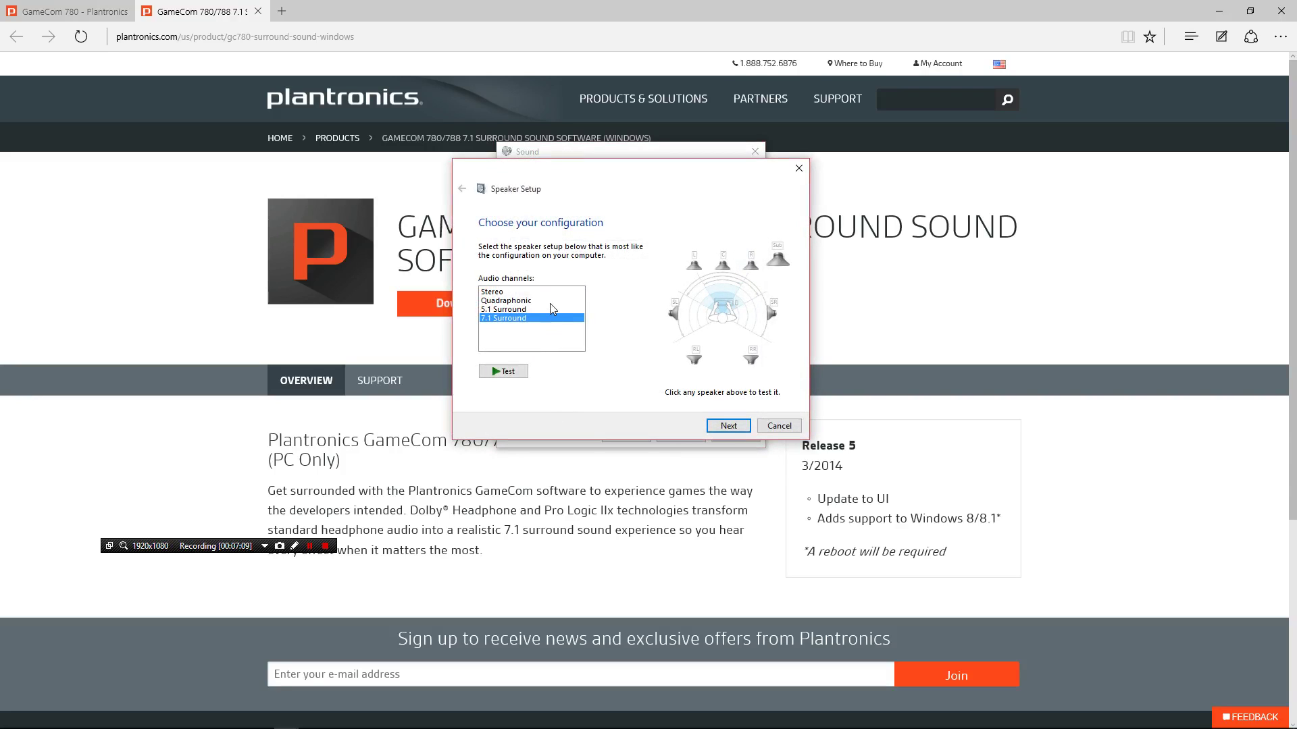
pyautogui.click(547, 309)
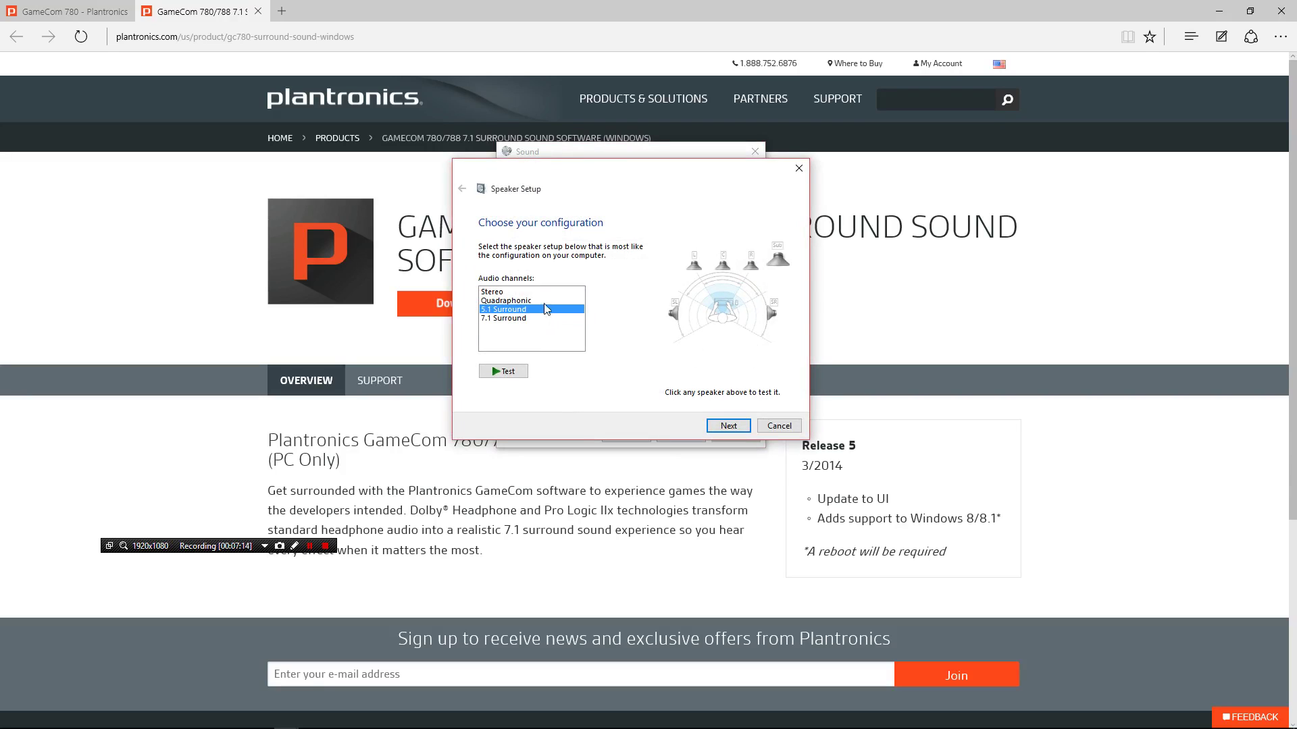
pyautogui.click(547, 302)
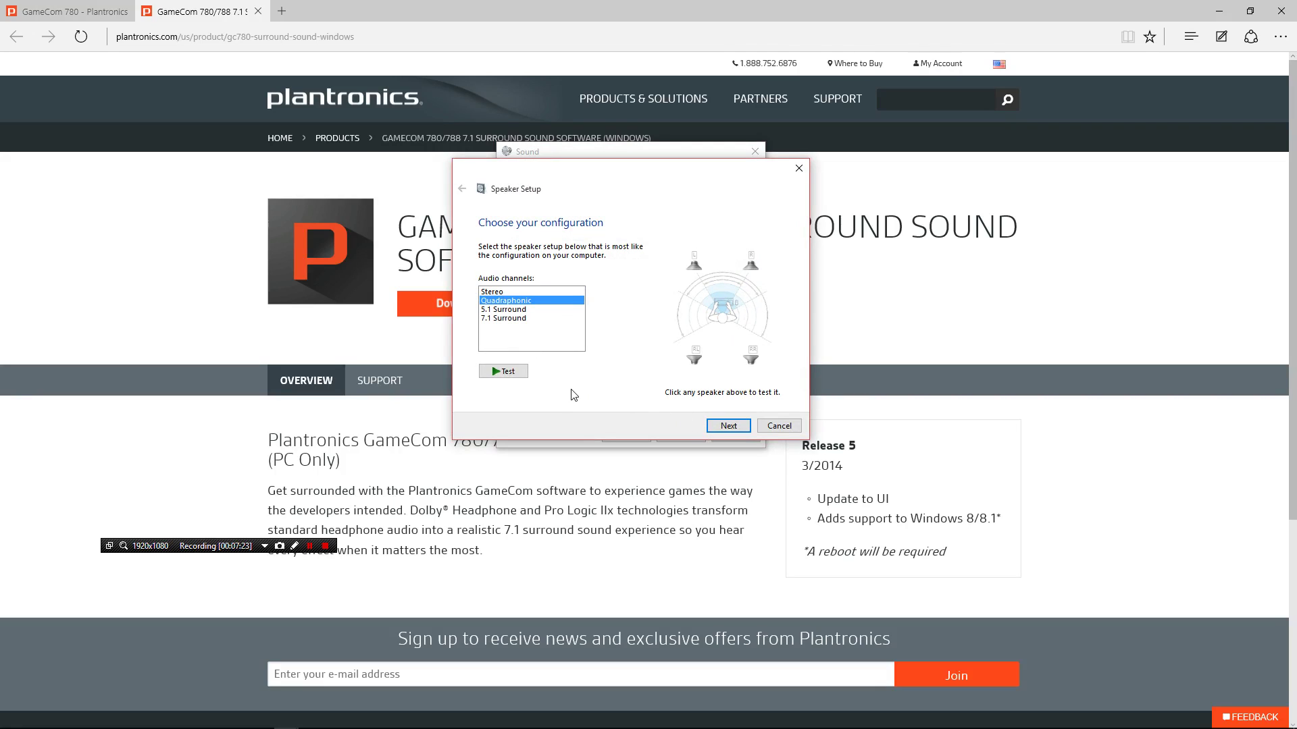
pyautogui.click(535, 320)
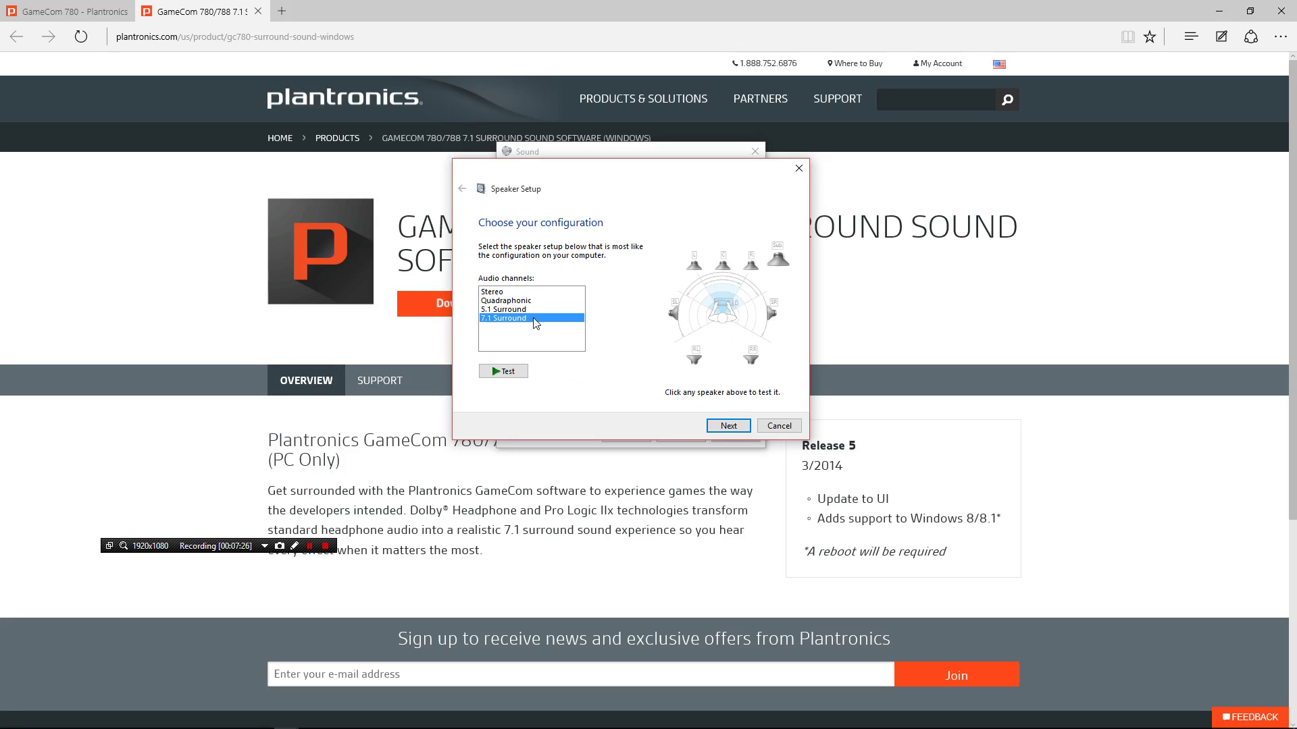
pyautogui.click(727, 426)
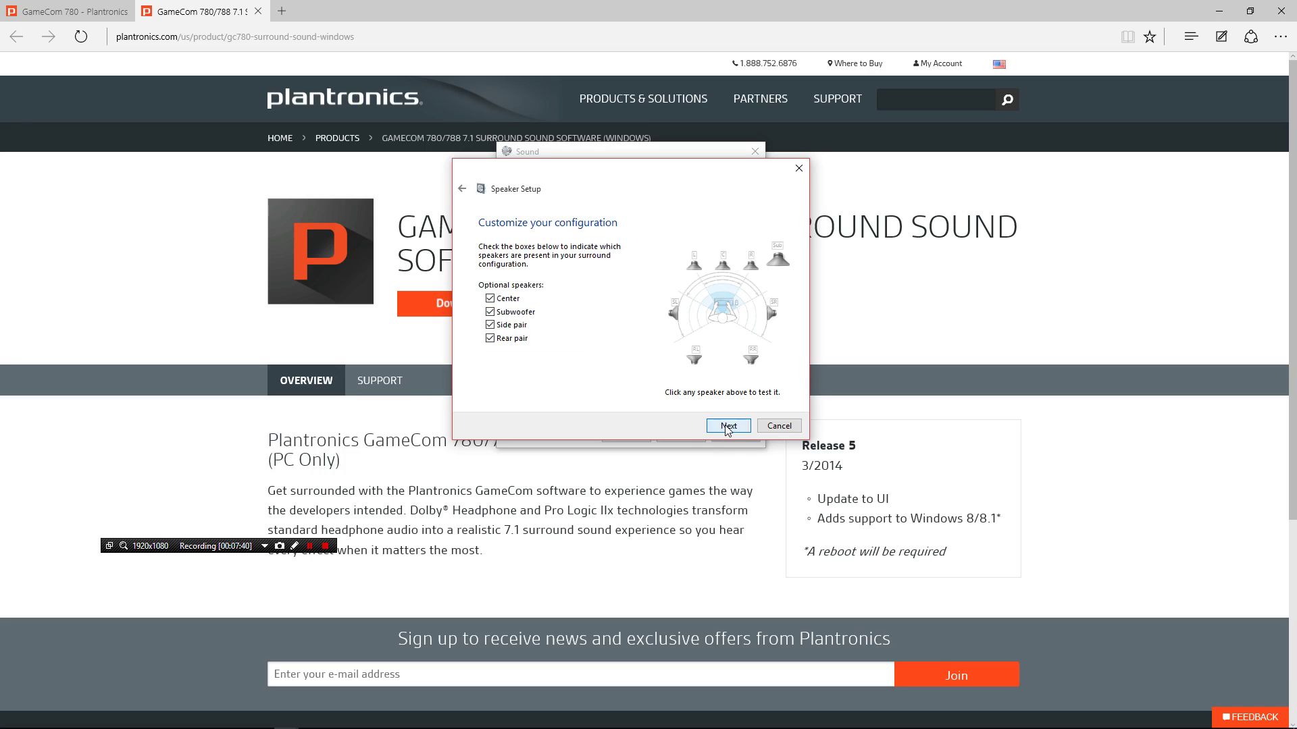
pyautogui.click(727, 427)
pyautogui.click(727, 426)
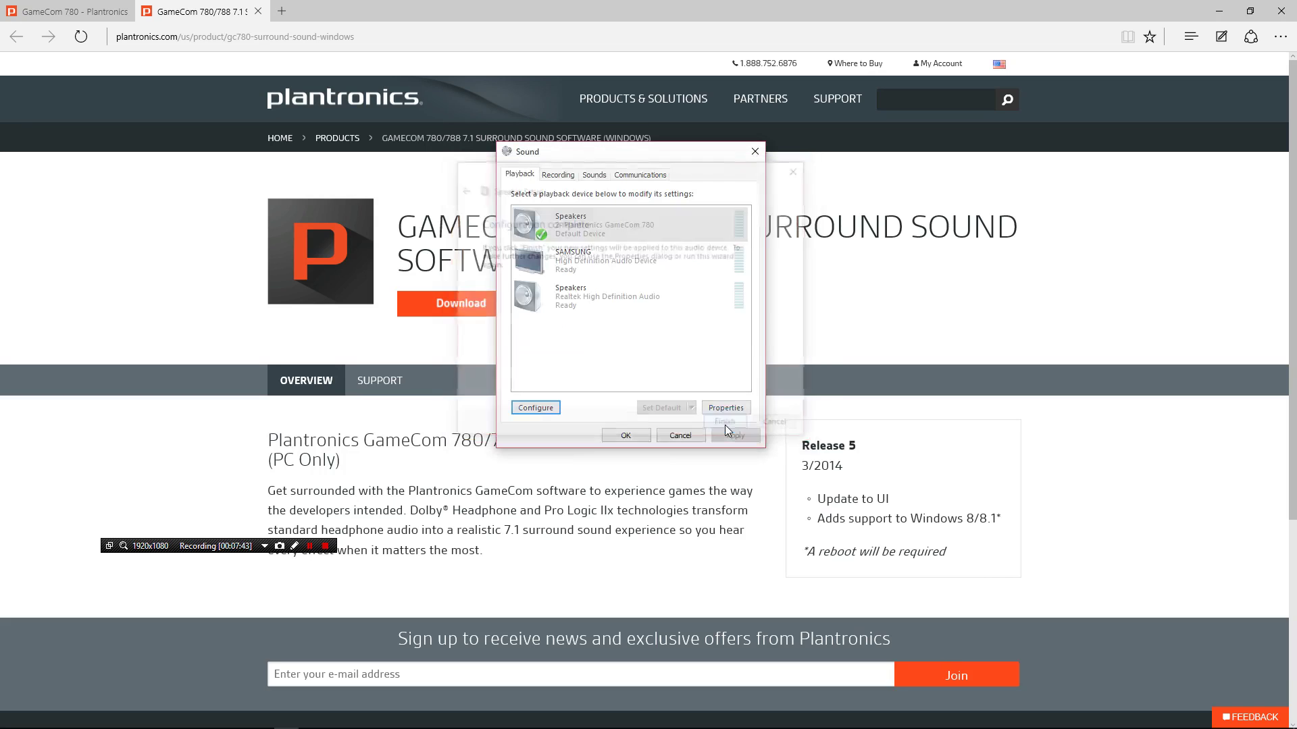
pyautogui.click(710, 361)
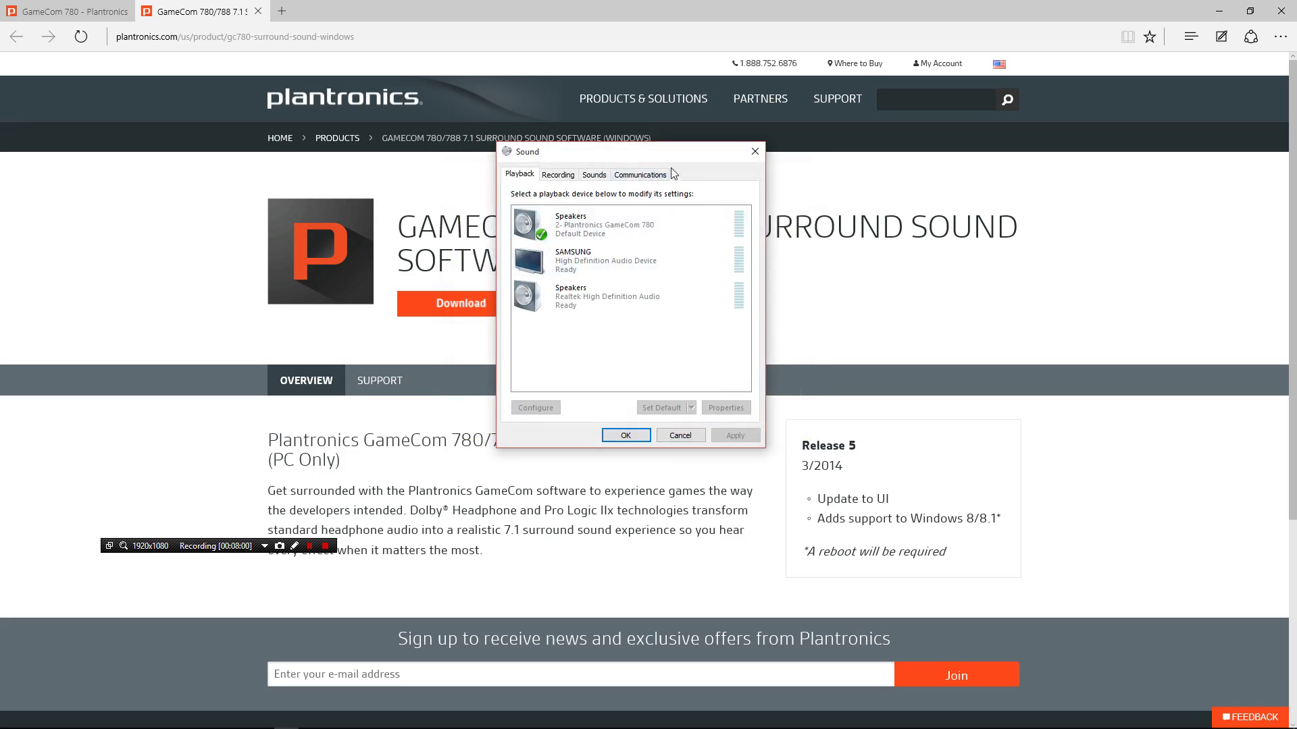
pyautogui.moveTo(683, 176); pyautogui.dragTo(516, 357)
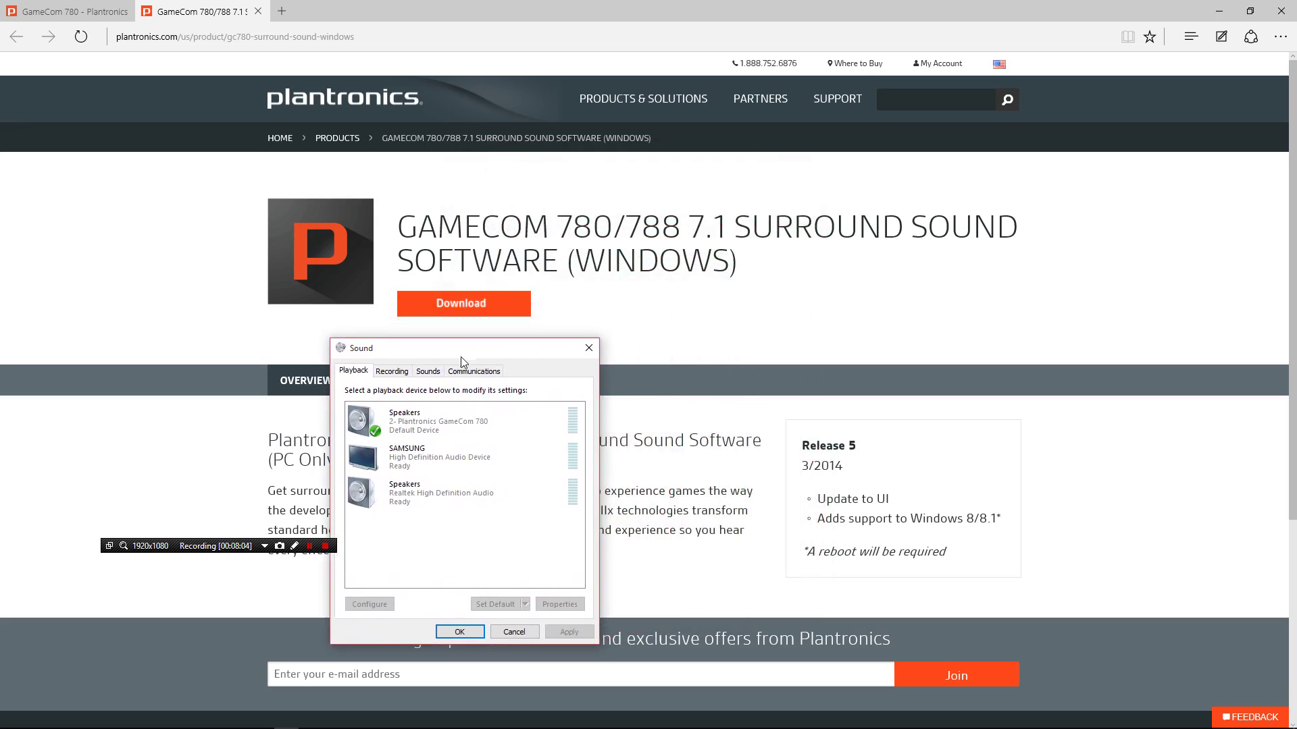